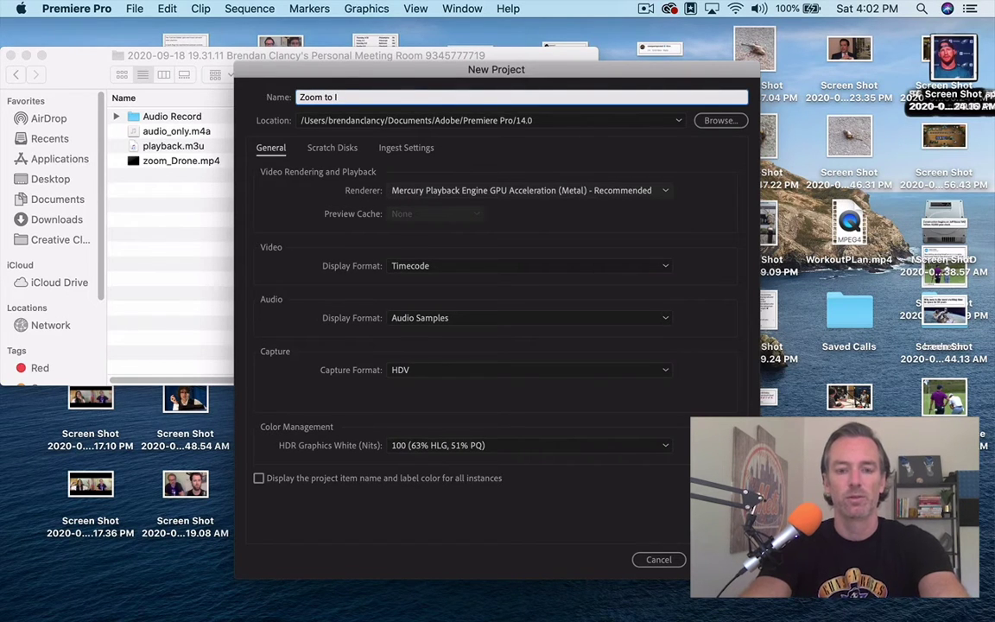
- Confirm the New Project dialog to create the project named 'Zoom to IG'
key(Return)
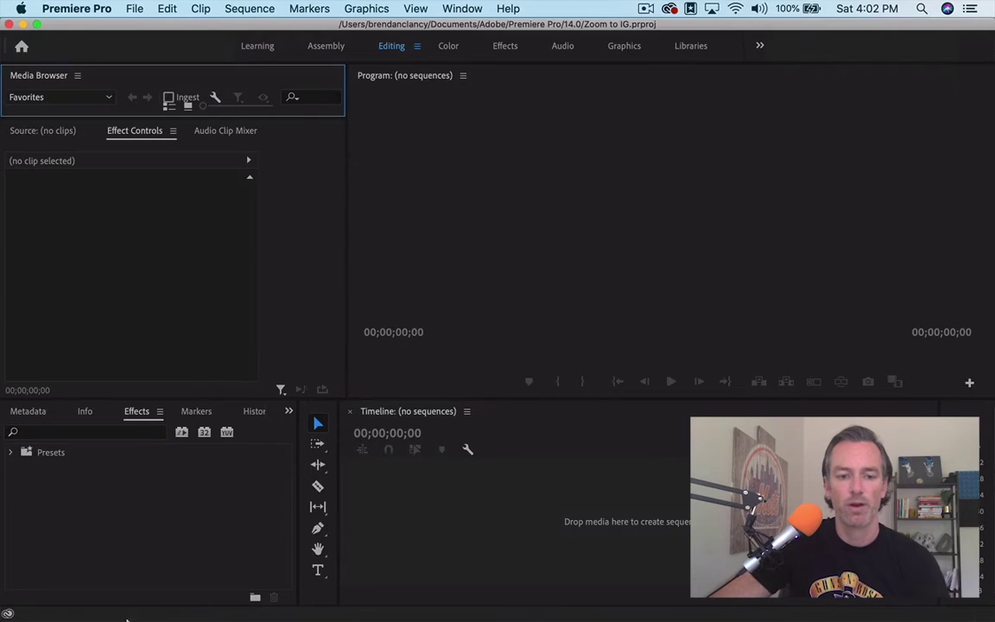
- Drag zoom_Drone.mp4 from Finder onto the timeline as a zoom_Drone sequence and select the clip
click(36, 611)
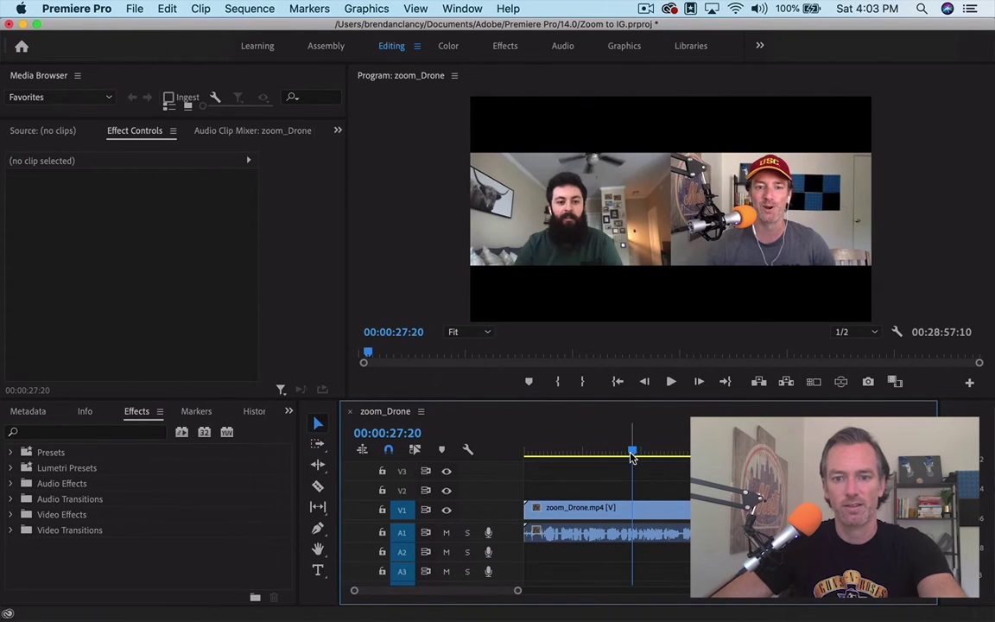
click(660, 516)
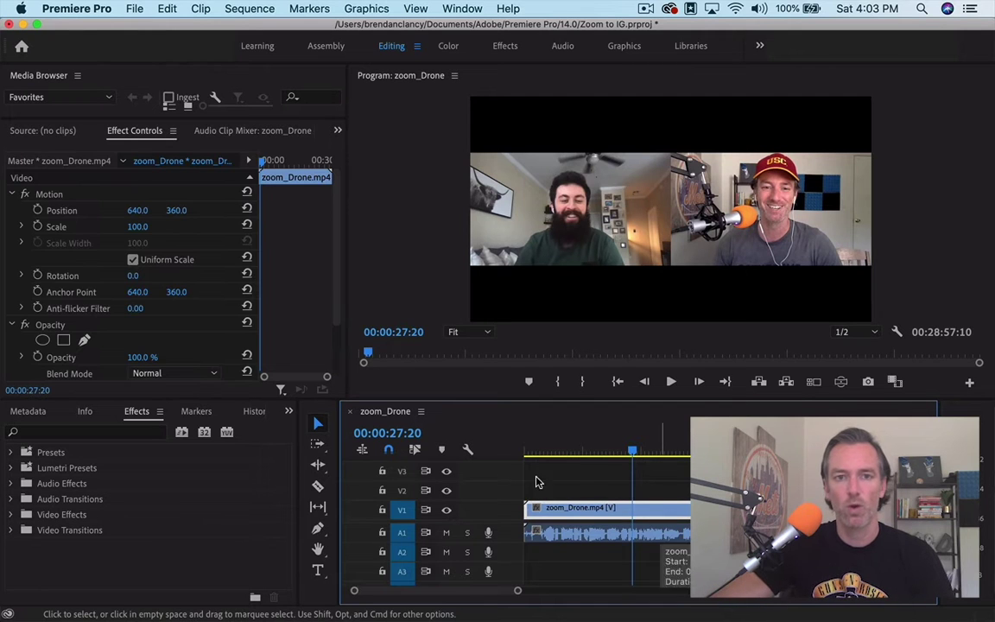
click(246, 9)
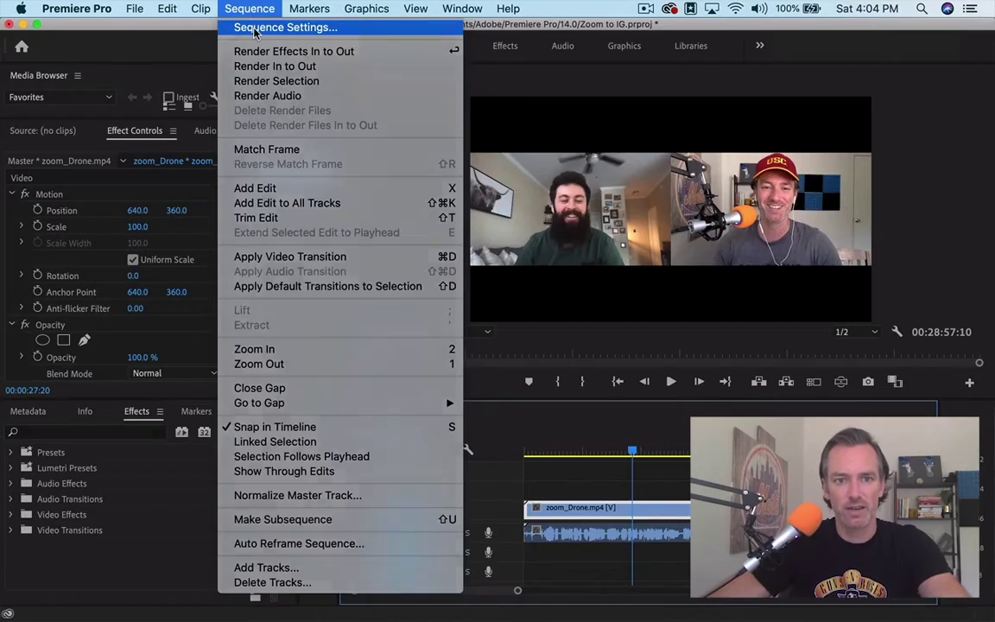
- Change the zoom_Drone sequence frame size from 1280 wide to 540 × 626
click(254, 28)
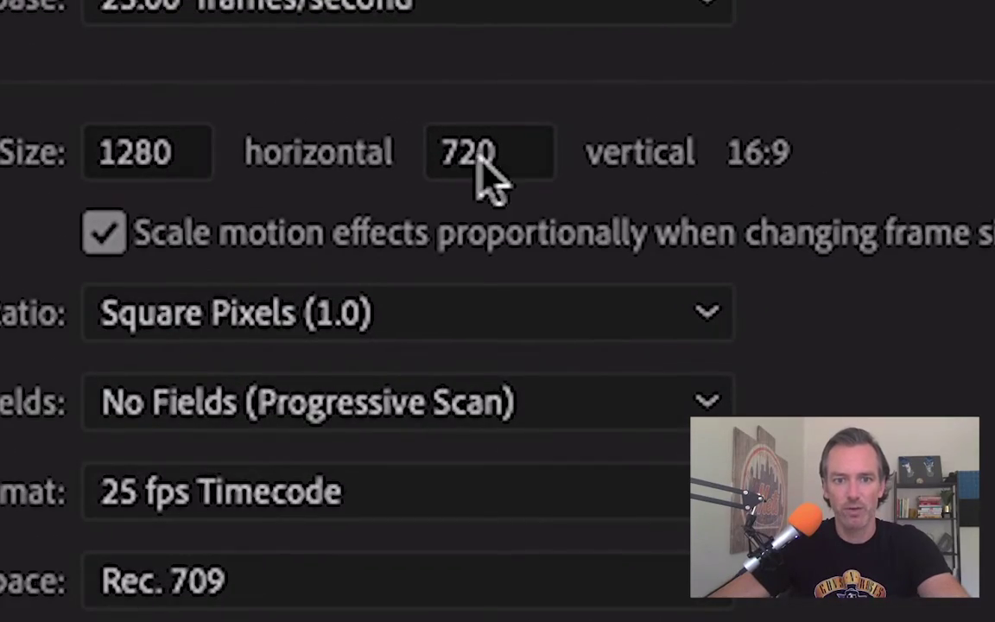
click(145, 153)
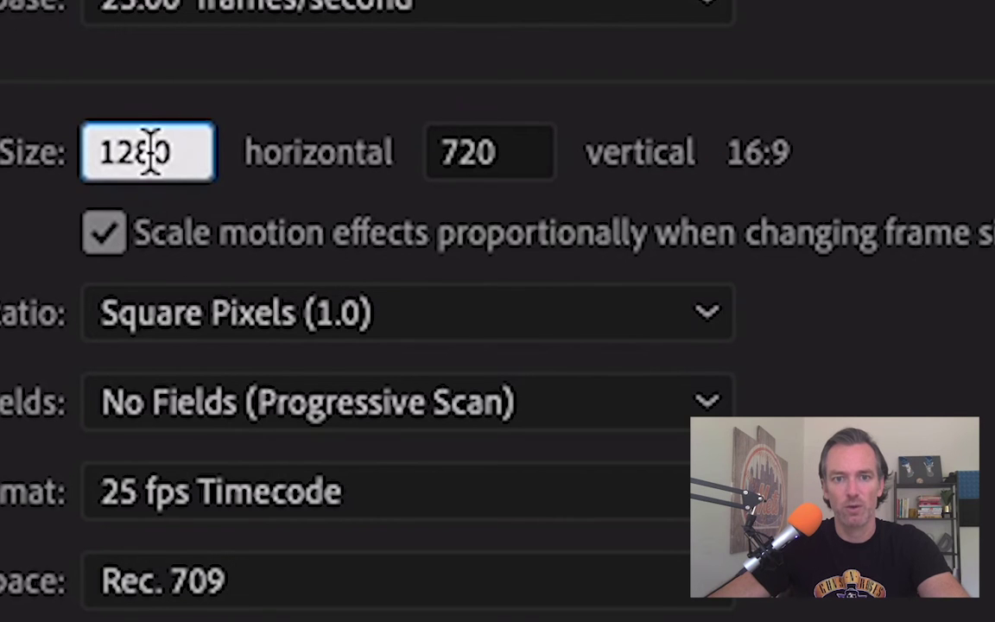
double_click(136, 153)
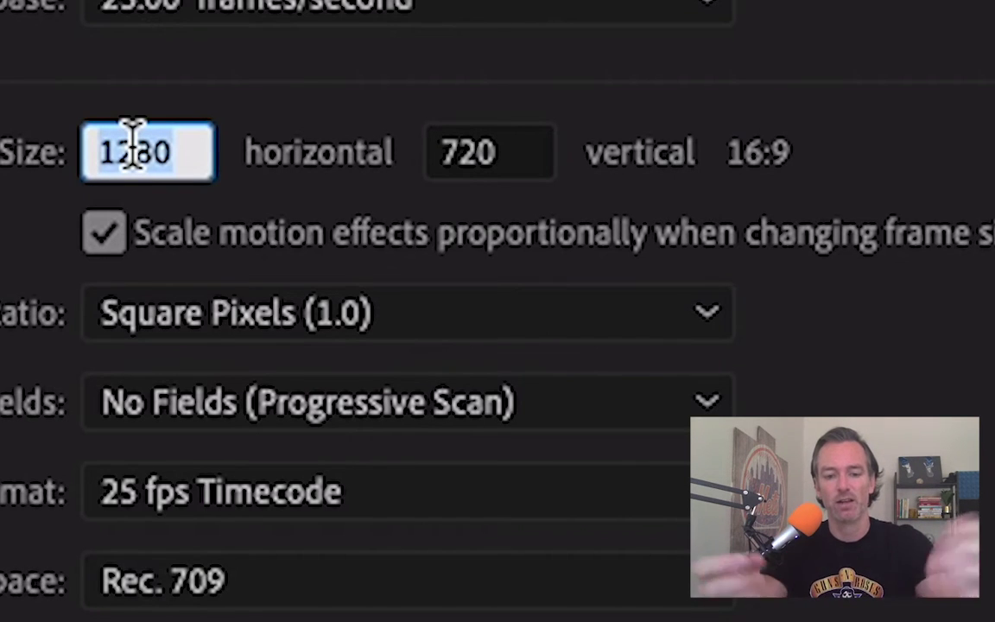
text(540)
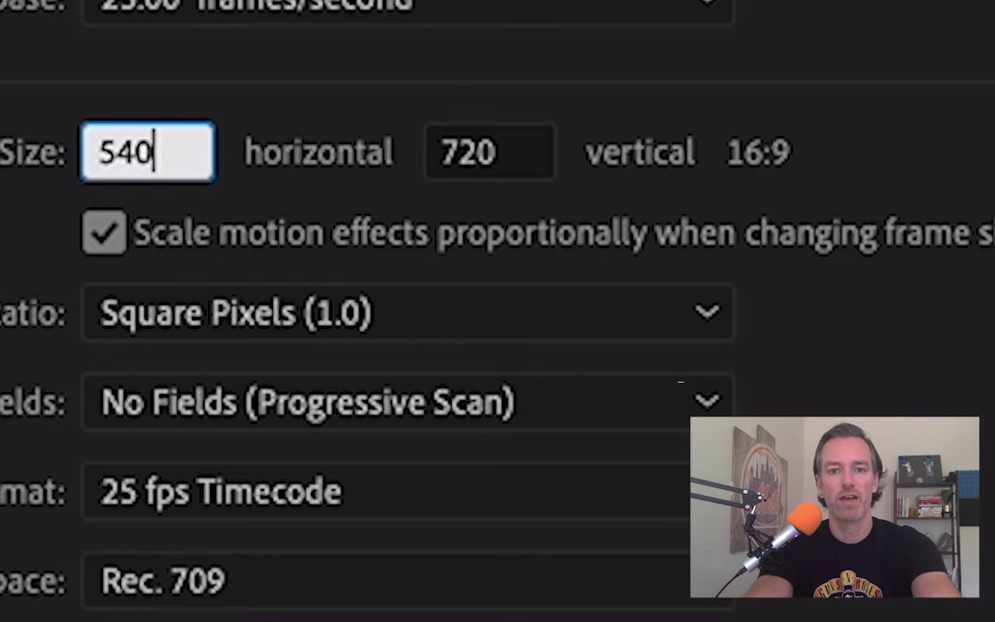
key(Tab)
text(6)
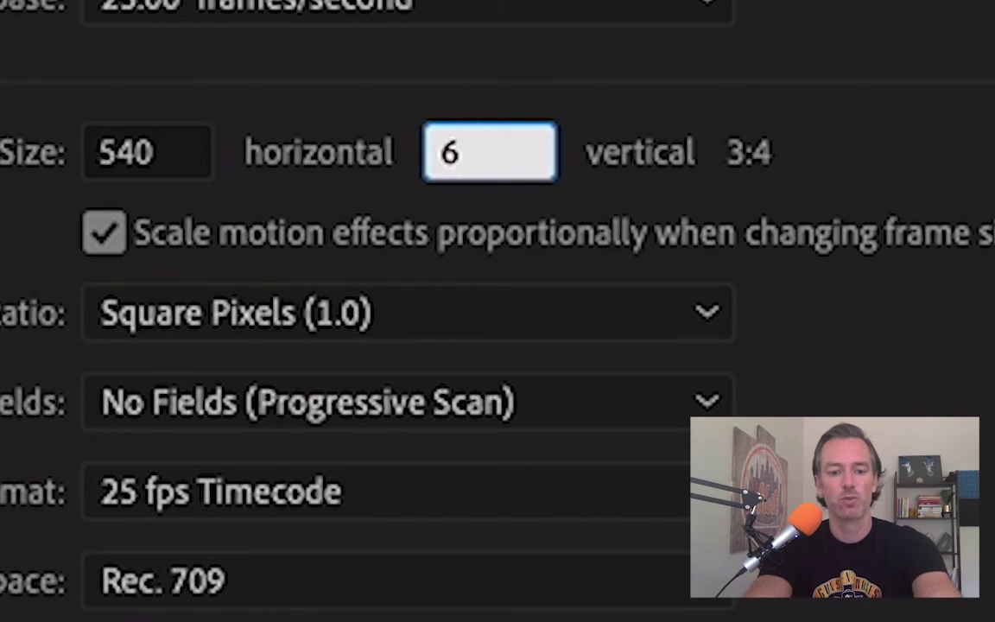
text(26)
key(Tab)
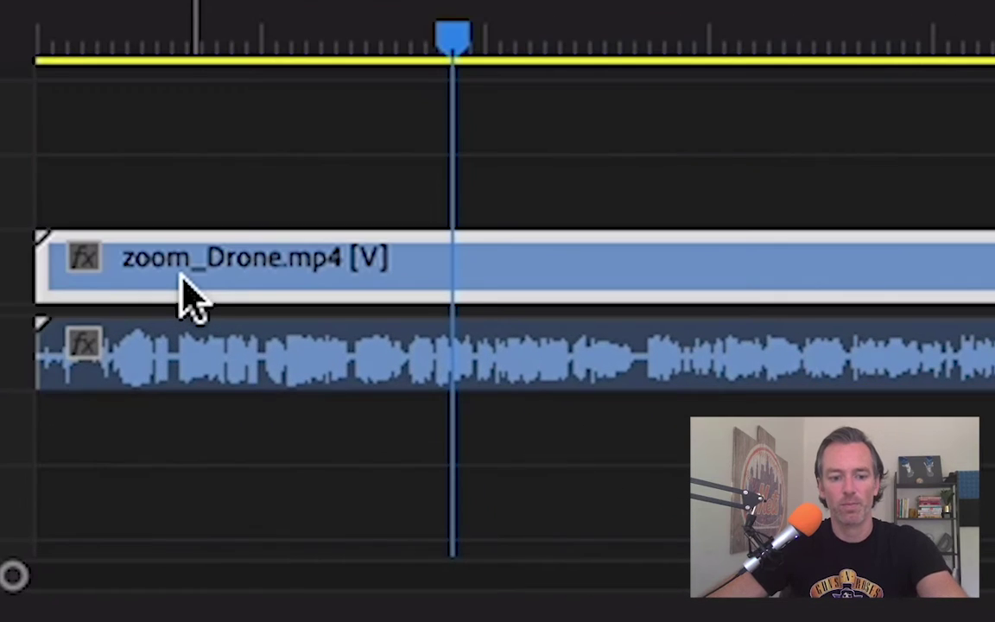
- Duplicate the call clip onto V2 and position the copy so the bearded man sits low
mouse_move(564, 526)
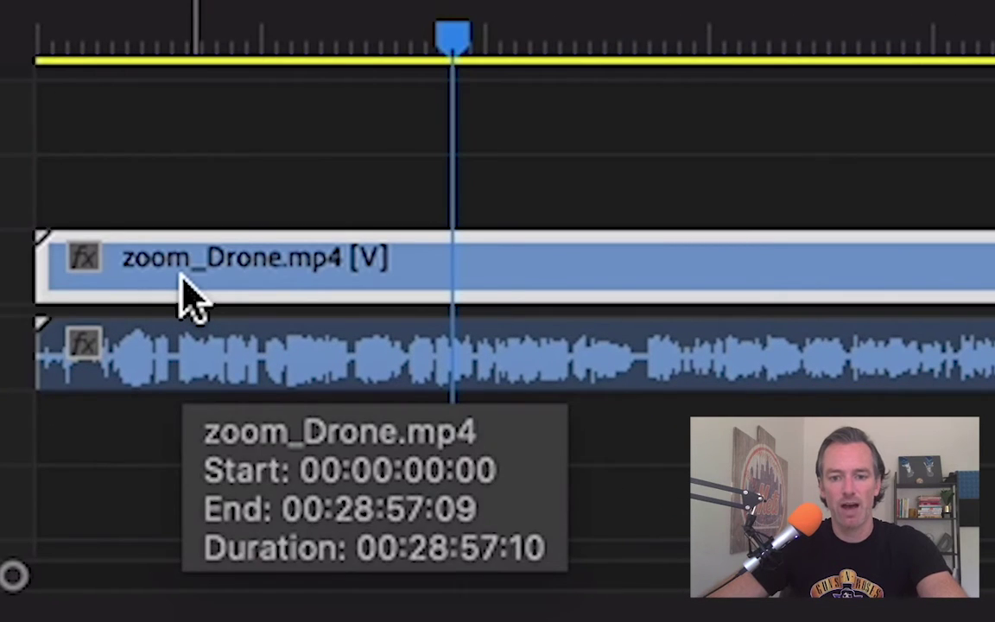
drag(184, 289, 52, 181)
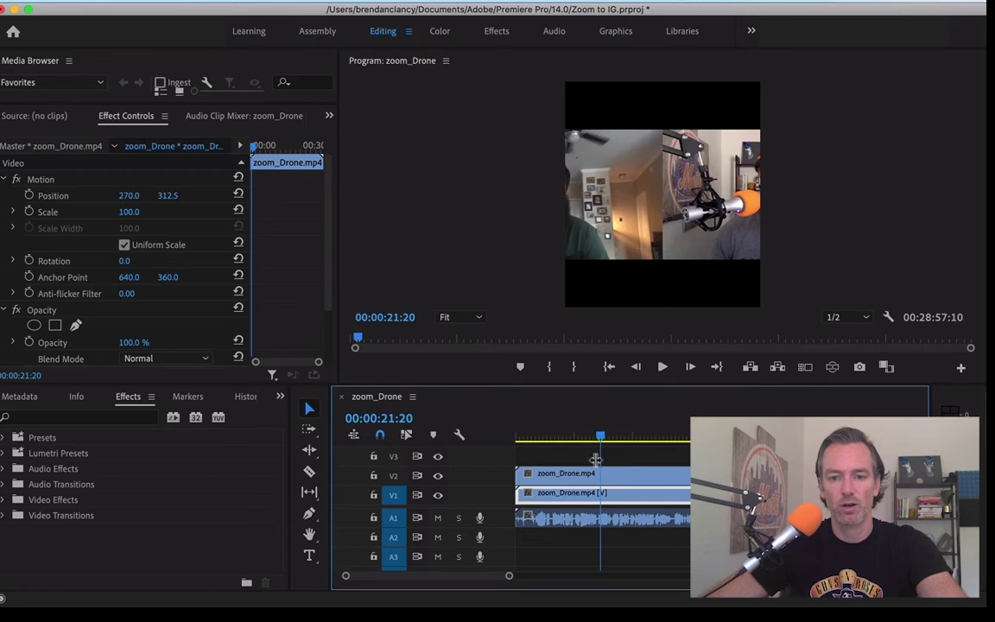
click(260, 199)
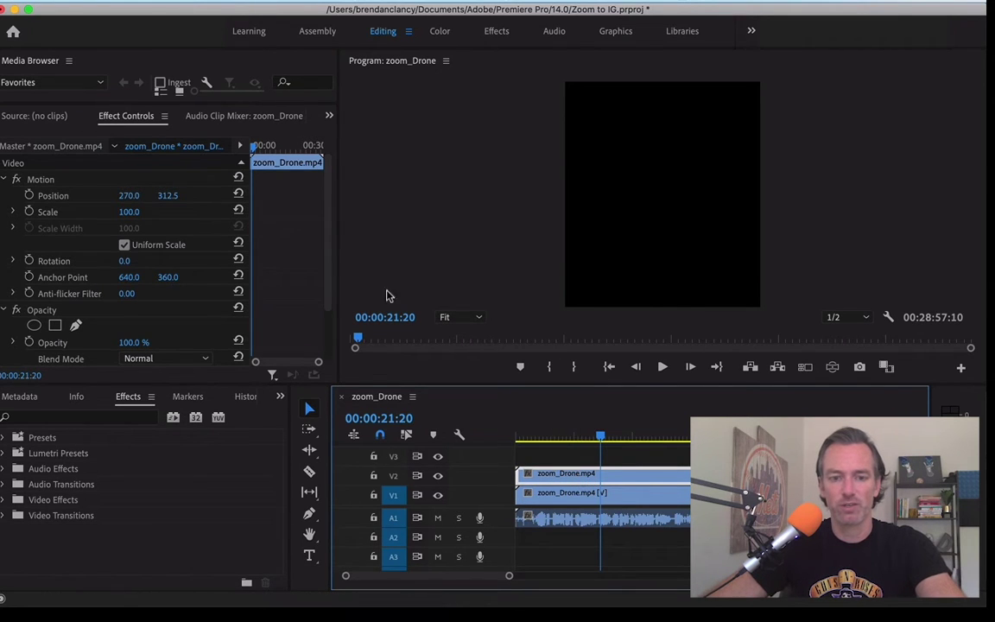
key(space)
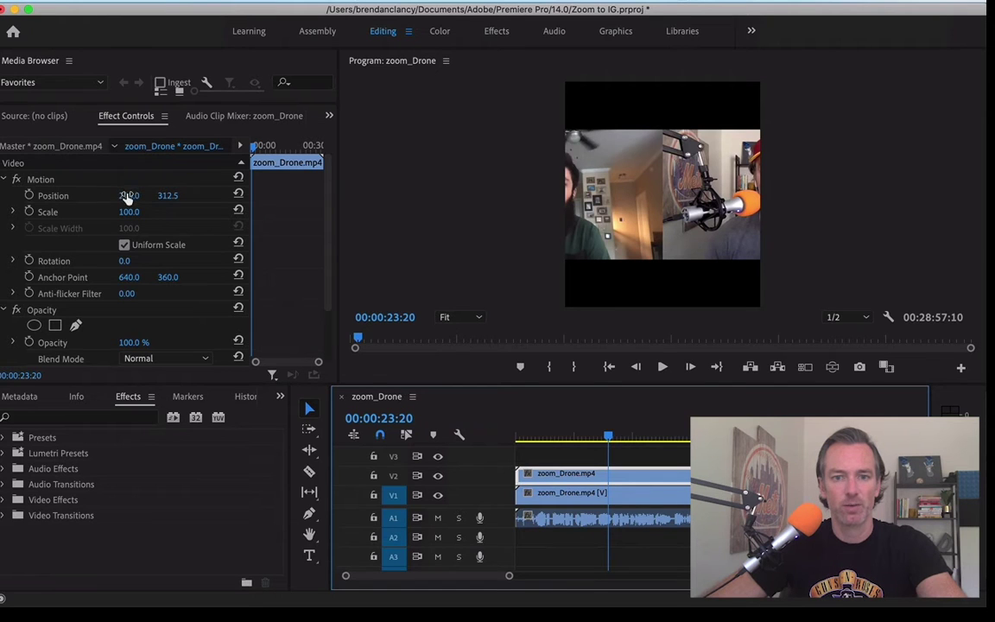
drag(127, 198, 257, 198)
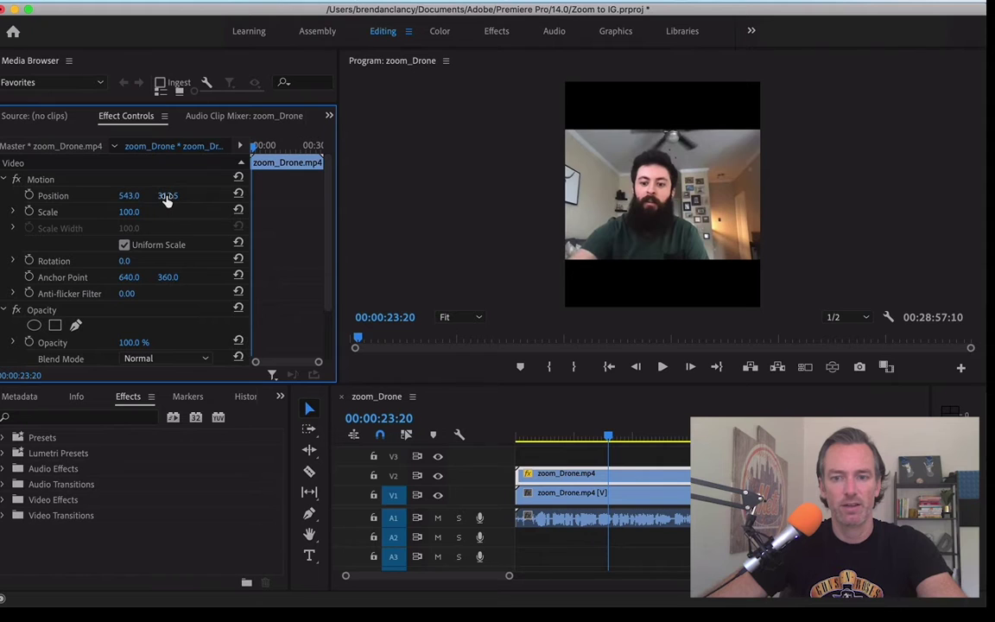
drag(167, 195, 229, 195)
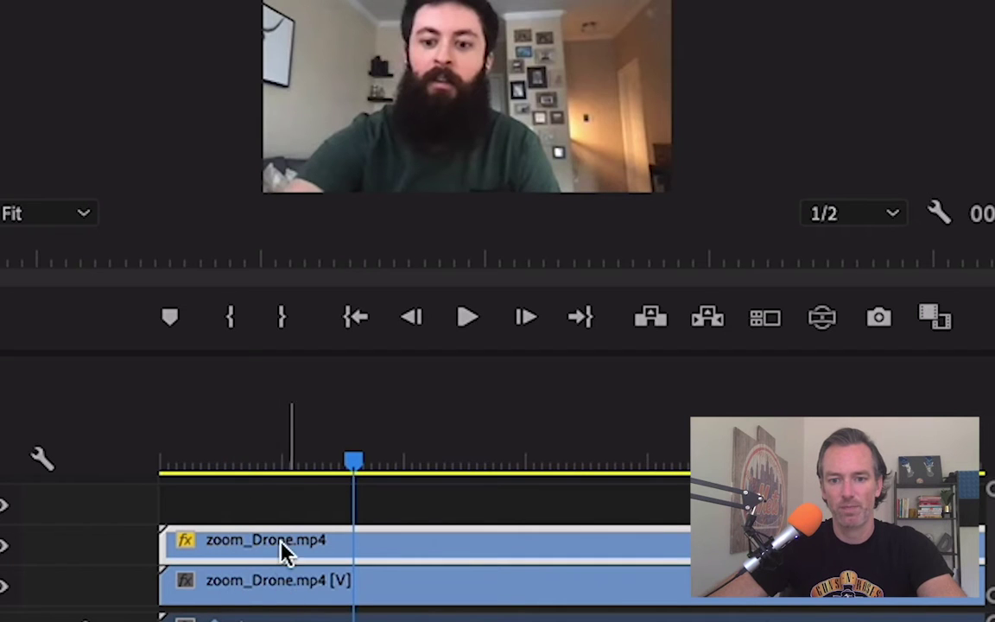
- Reposition the V1 clip so the capped man fills the top half, then restore V2
drag(219, 545, 496, 546)
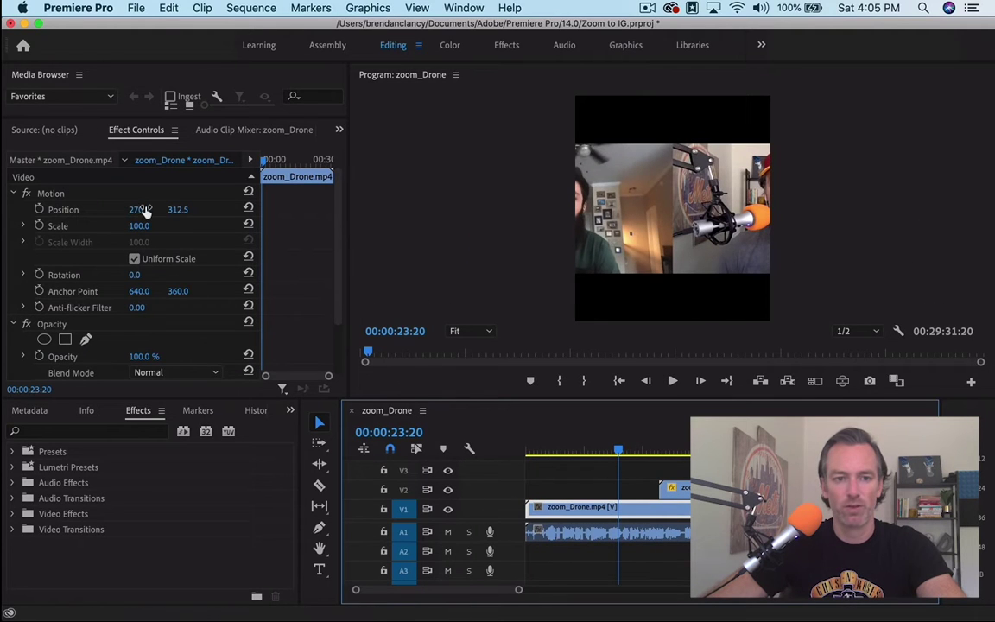
drag(147, 210, 11, 212)
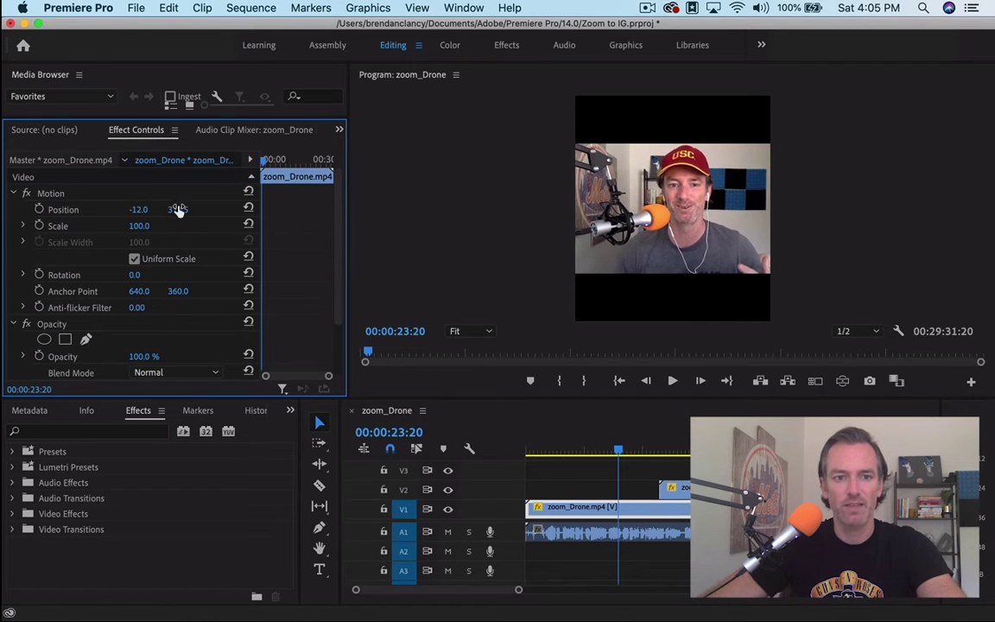
drag(177, 211, 99, 211)
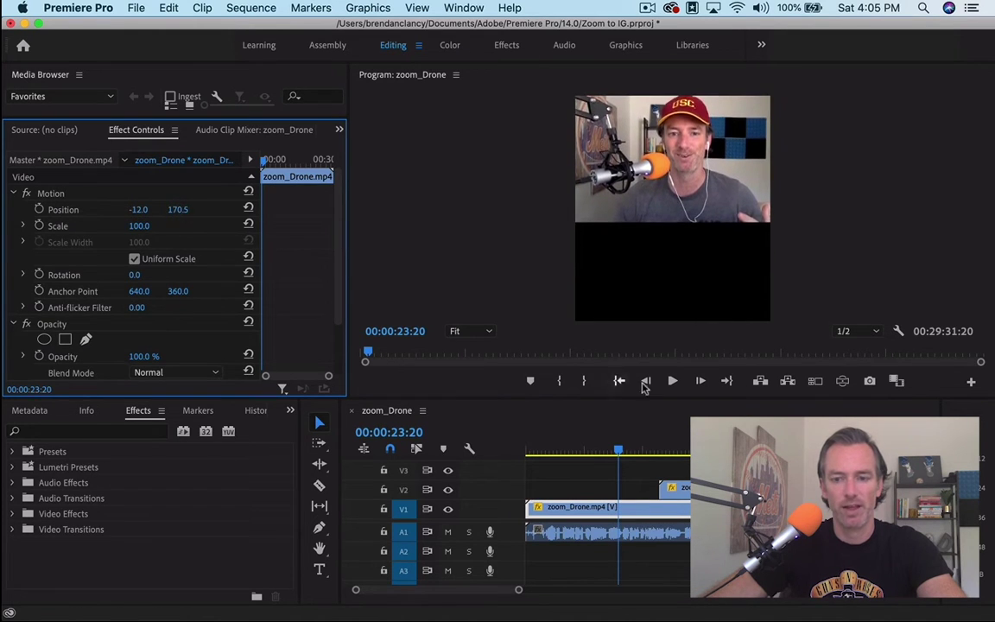
drag(740, 490, 608, 495)
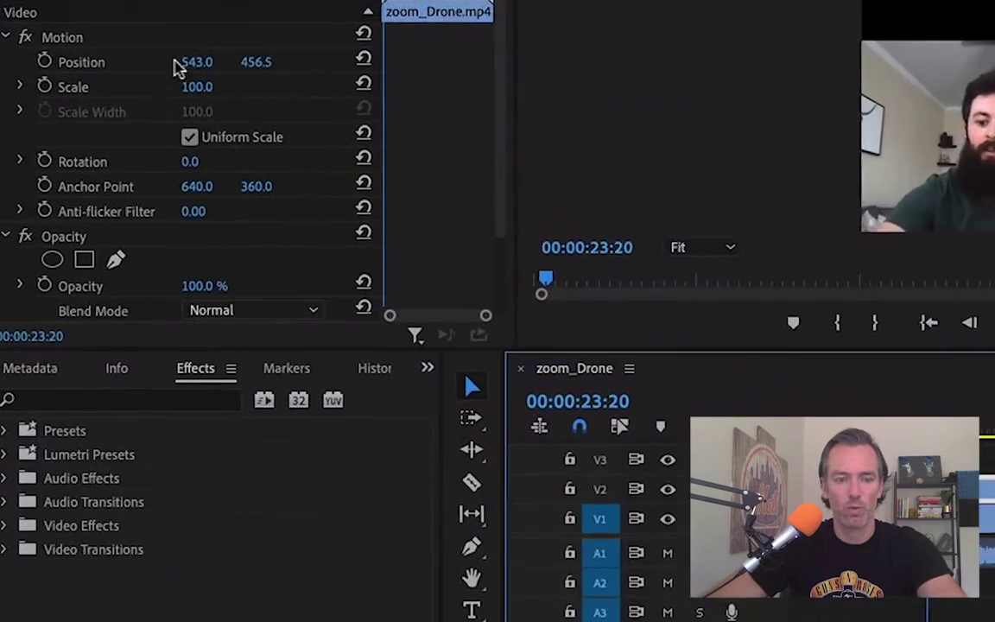
- Find the Crop effect and apply it to the upper clip on V2
click(125, 381)
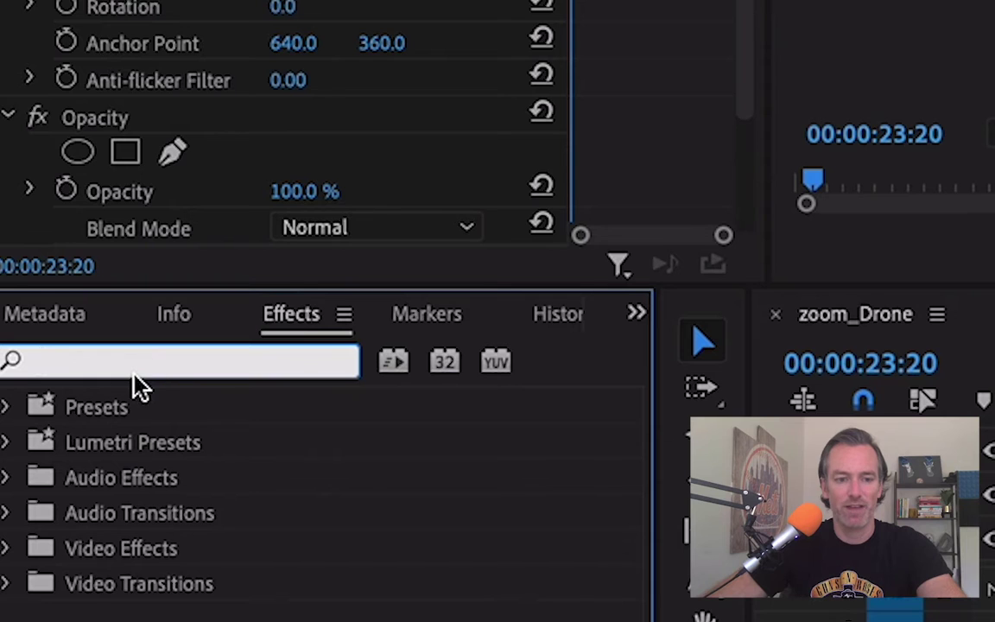
text(crop)
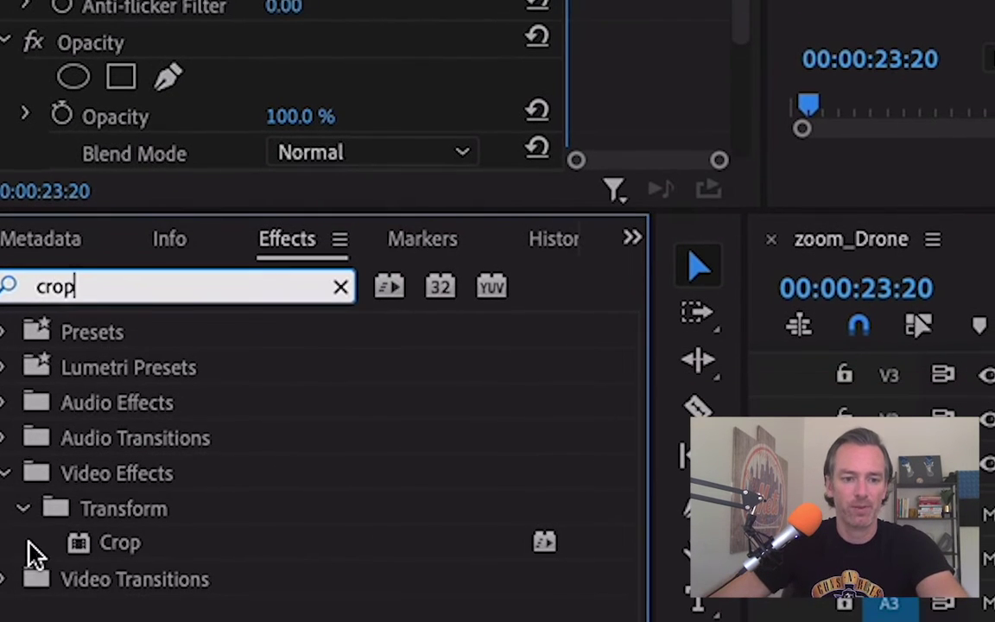
click(119, 546)
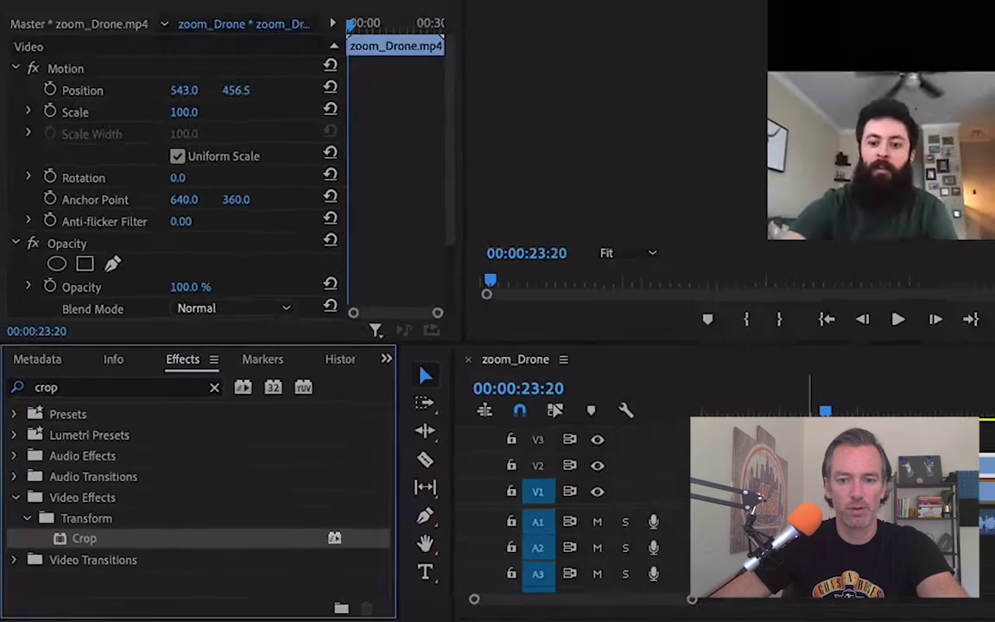
drag(83, 538, 845, 463)
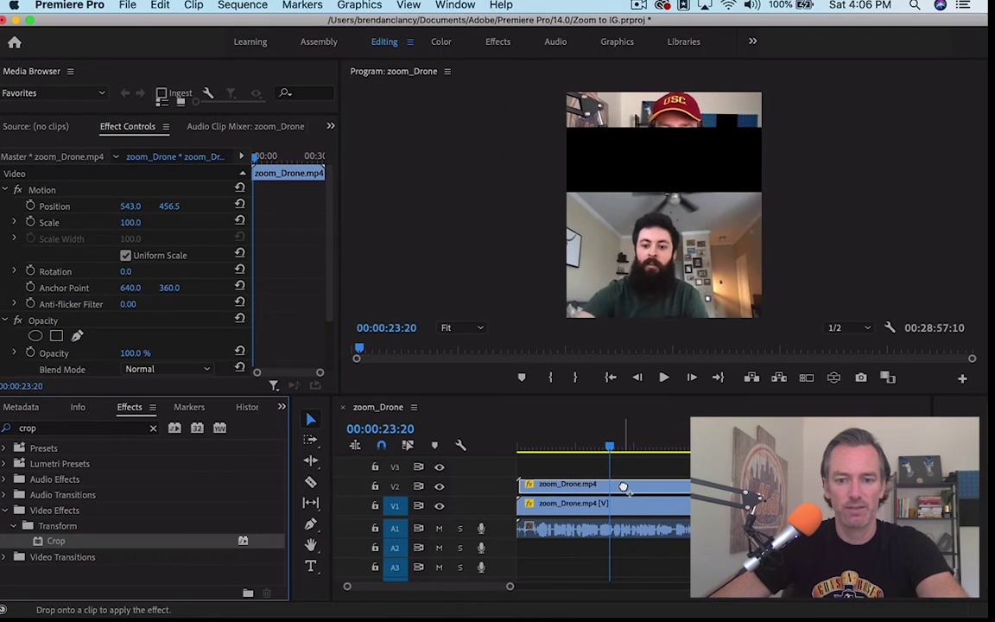
- Set the Crop effect's Top value to 30% to remove the black band
drag(624, 487, 627, 484)
scroll(198, 310, down, 3)
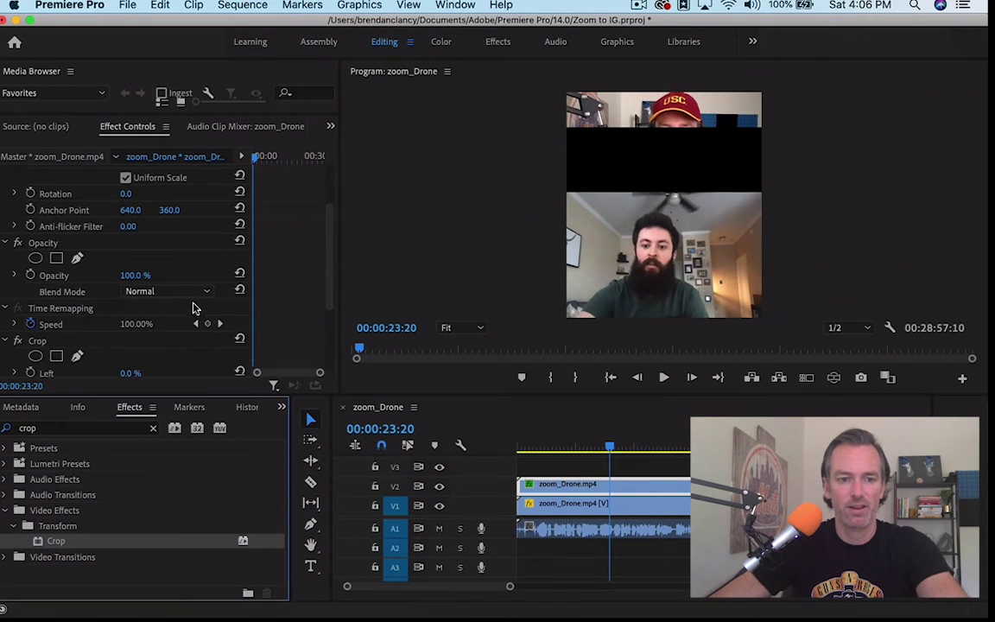
scroll(198, 309, down, 4)
scroll(52, 302, down, 2)
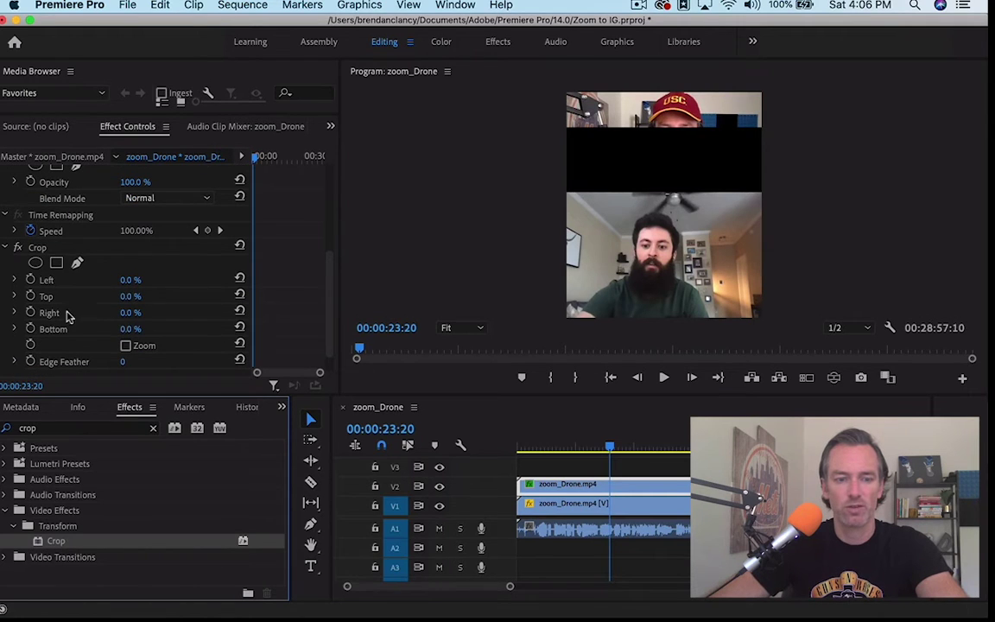
scroll(49, 317, down, 1)
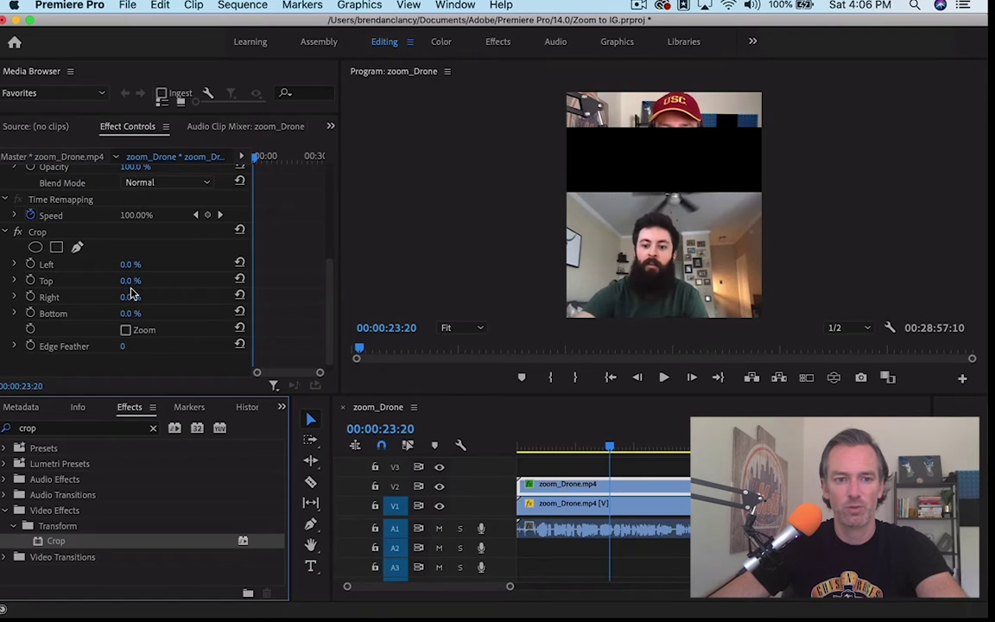
drag(127, 286, 155, 285)
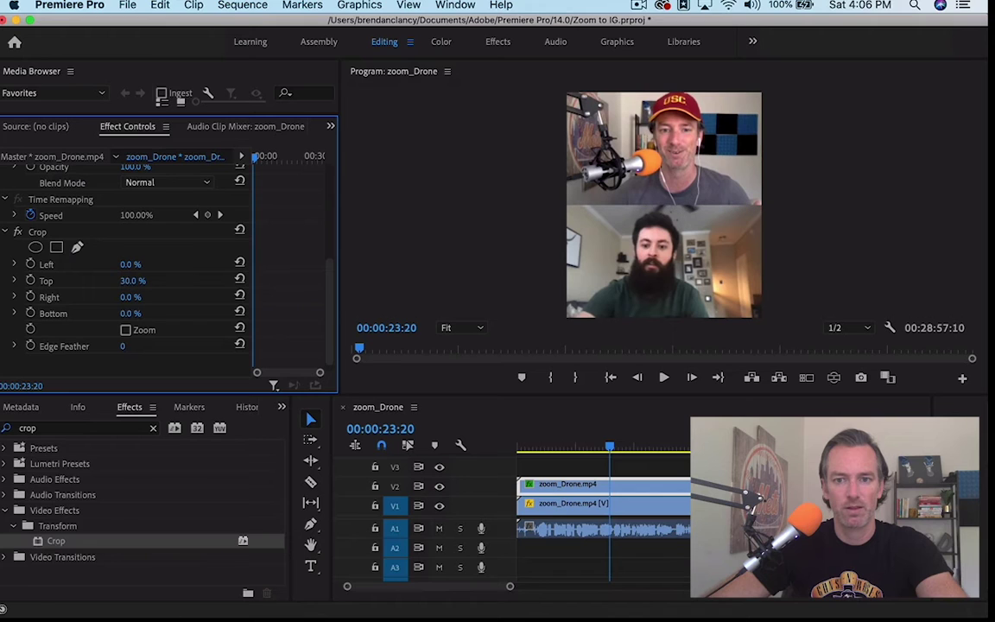
drag(156, 281, 154, 281)
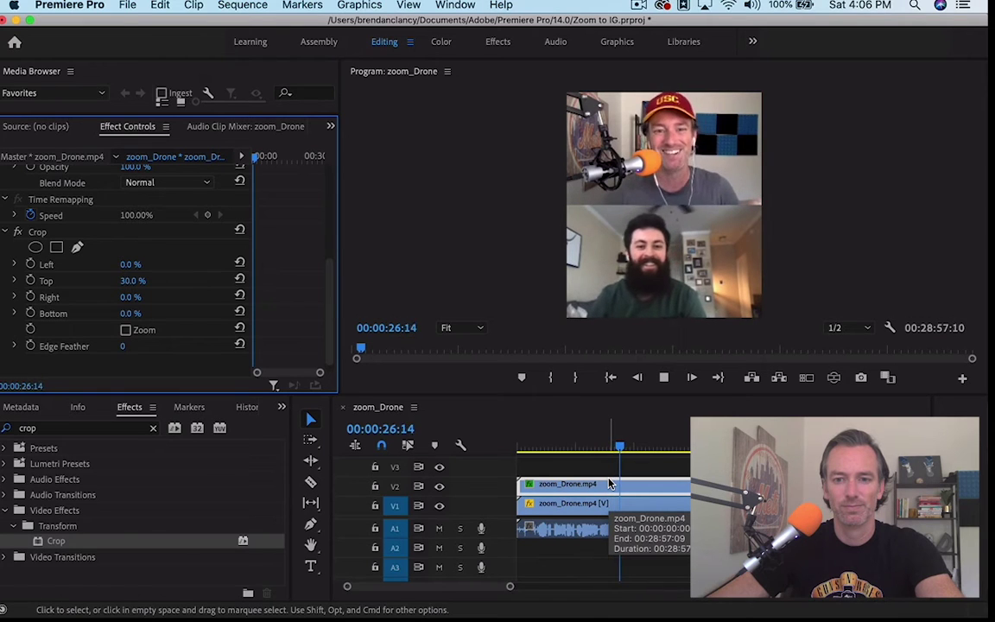
- Draw a text box over the lower speaker with font size 50 and centre alignment
click(311, 566)
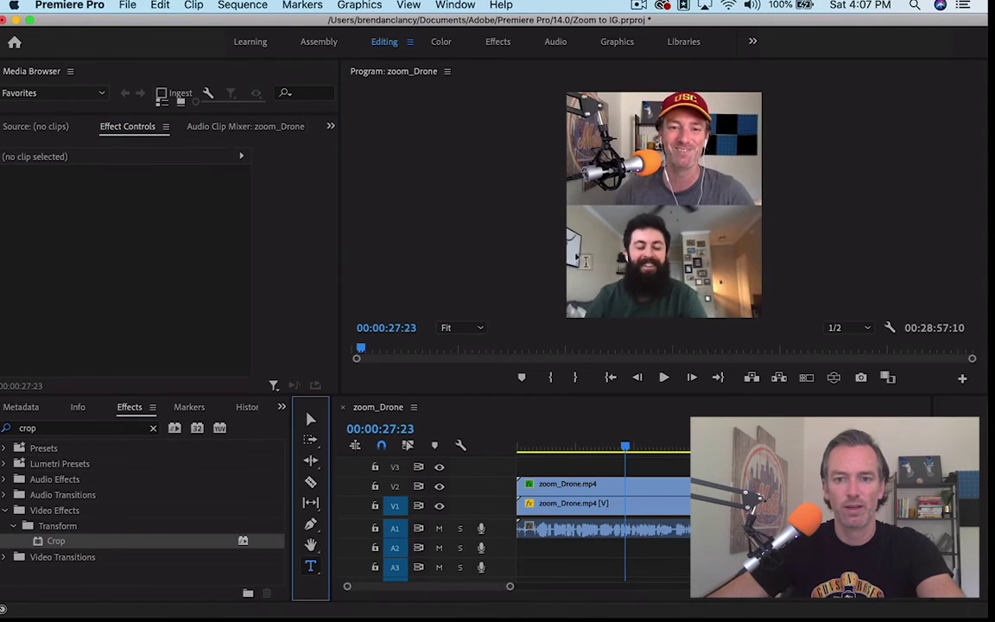
drag(580, 266, 754, 312)
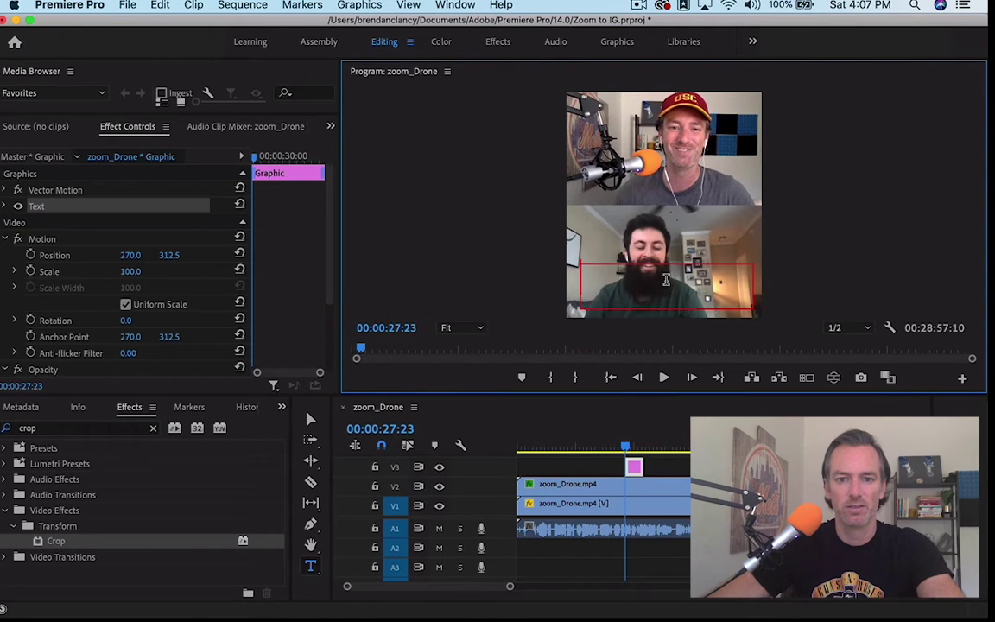
click(6, 207)
click(139, 282)
text(50)
key(Return)
click(63, 304)
- Type the caption 'subtitles go here.' and move the playhead to about 00:00:27:20
click(668, 276)
text(subt)
text(itles go )
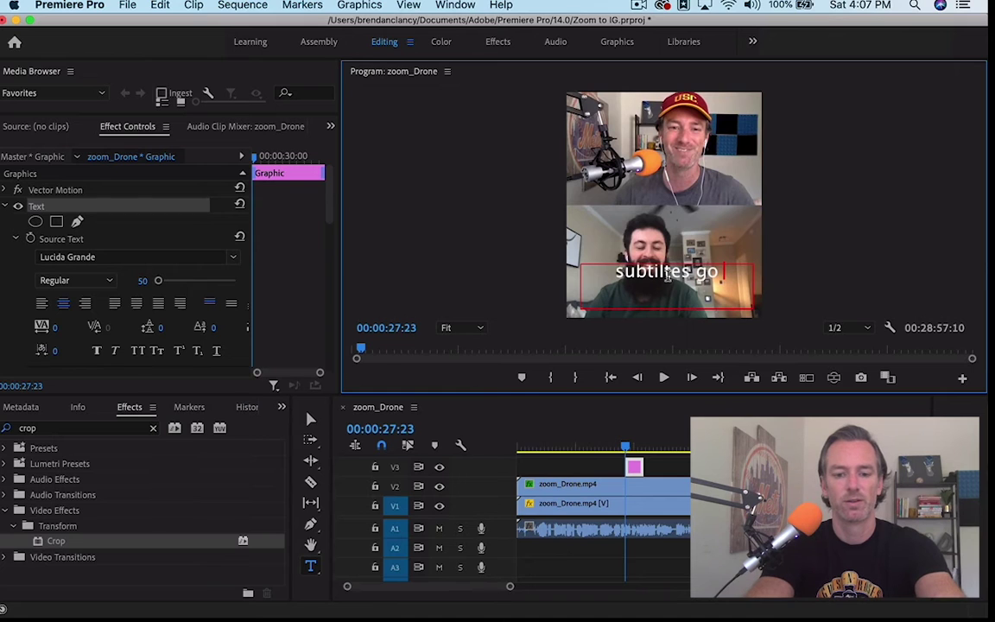
text(here.)
click(626, 449)
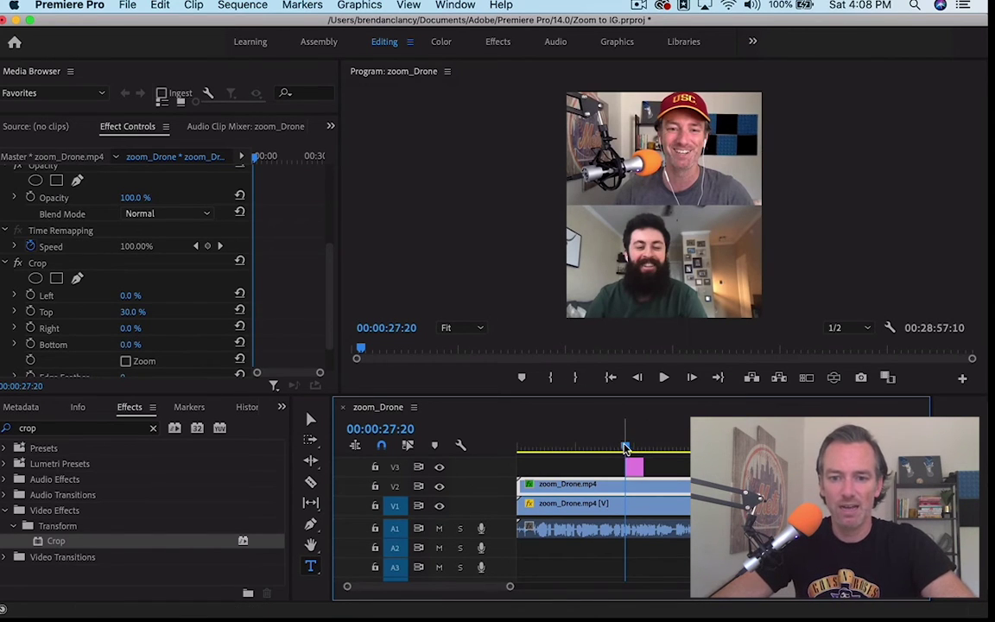
mouse_move(626, 449)
mouse_down()
mouse_move(634, 450)
mouse_move(623, 450)
mouse_up()
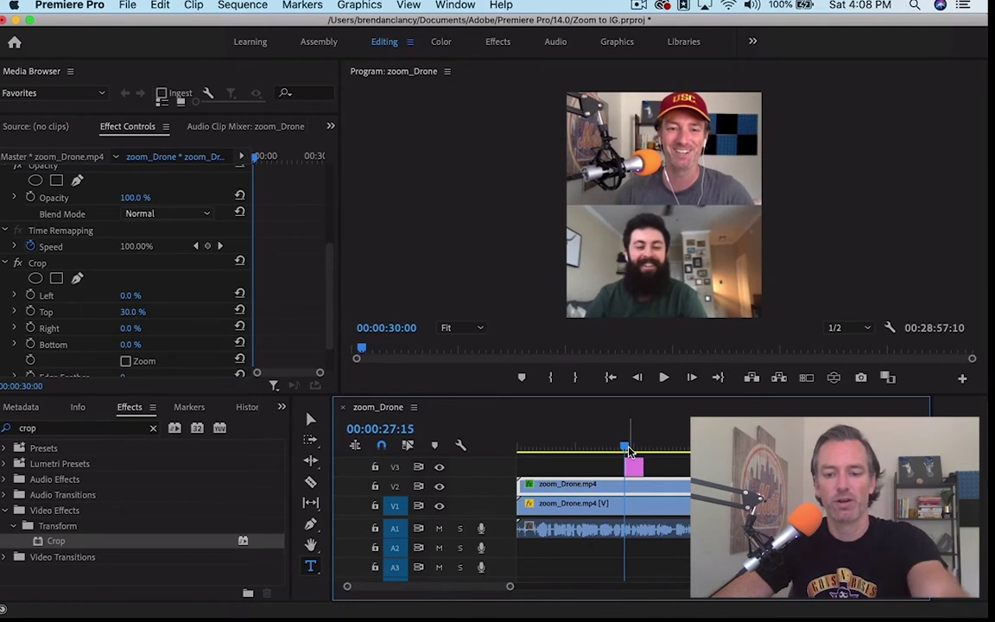
- Zoom the timeline in and scrub the playhead to around 34–35 seconds for the end point
key(=)
key(=)
key(=)
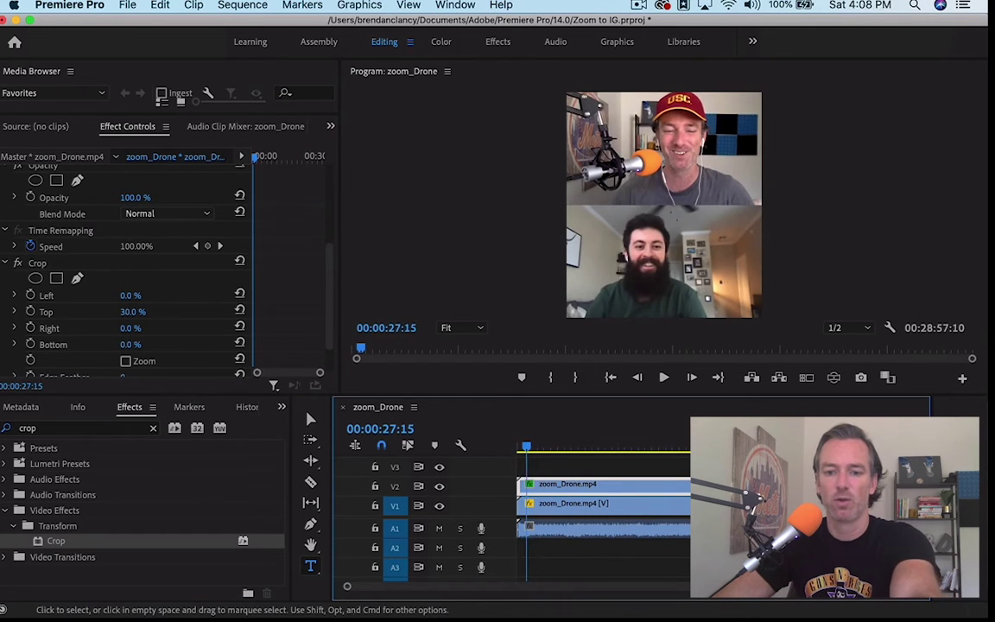
scroll(605, 519, down, 3)
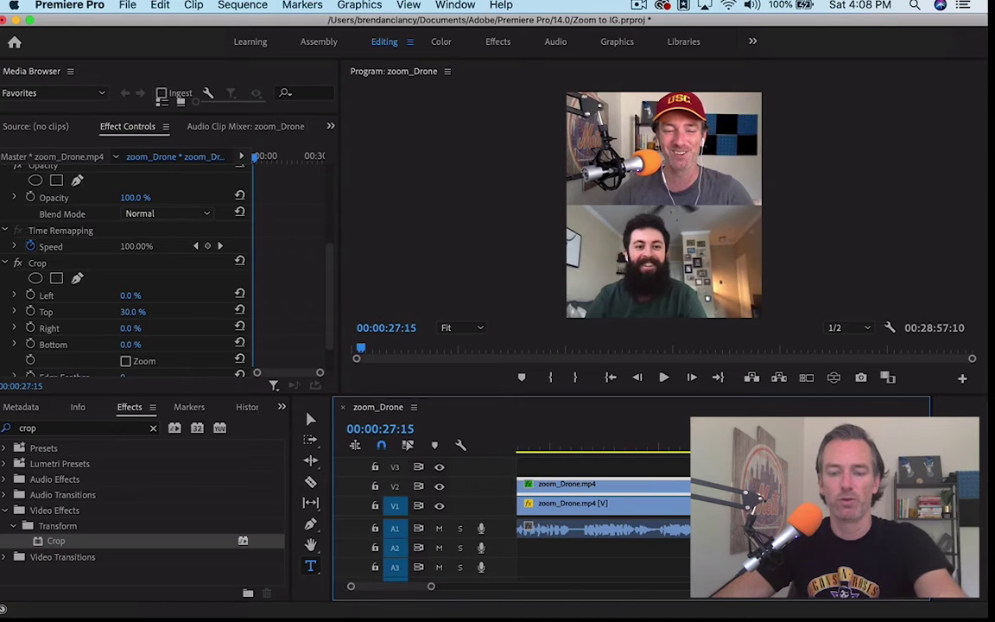
drag(656, 447, 582, 465)
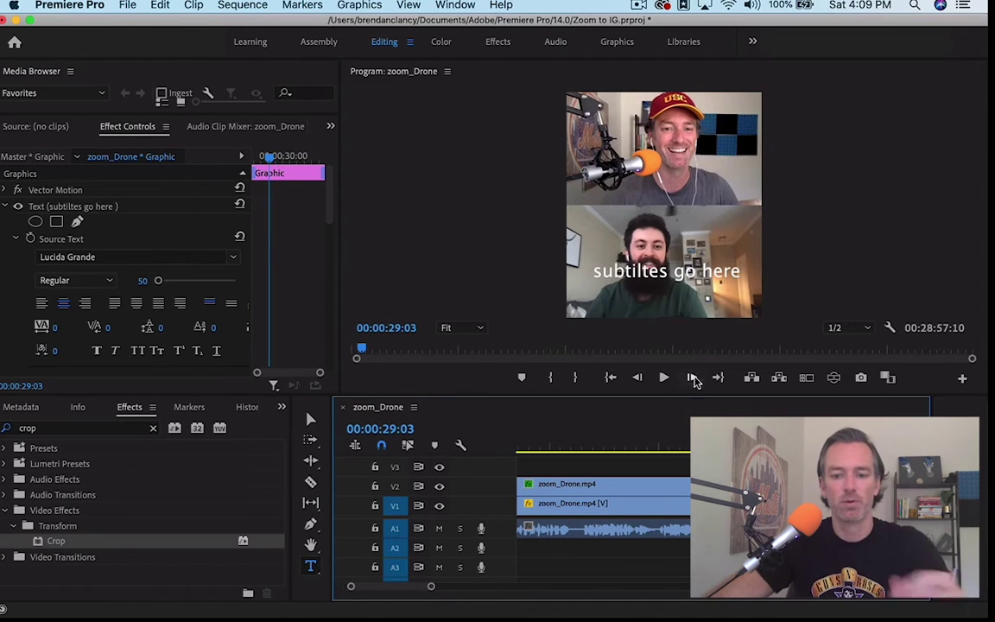
key(Left)
key(Left)
key(Left)
key(Left)
key(Left)
key(Left)
key(Left)
key(Left)
key(Left)
key(Left)
key(Left)
key(Left)
key(Left)
key(Left)
key(Left)
key(Left)
key(Left)
key(Left)
key(Left)
key(Left)
key(Left)
key(Left)
click(275, 367)
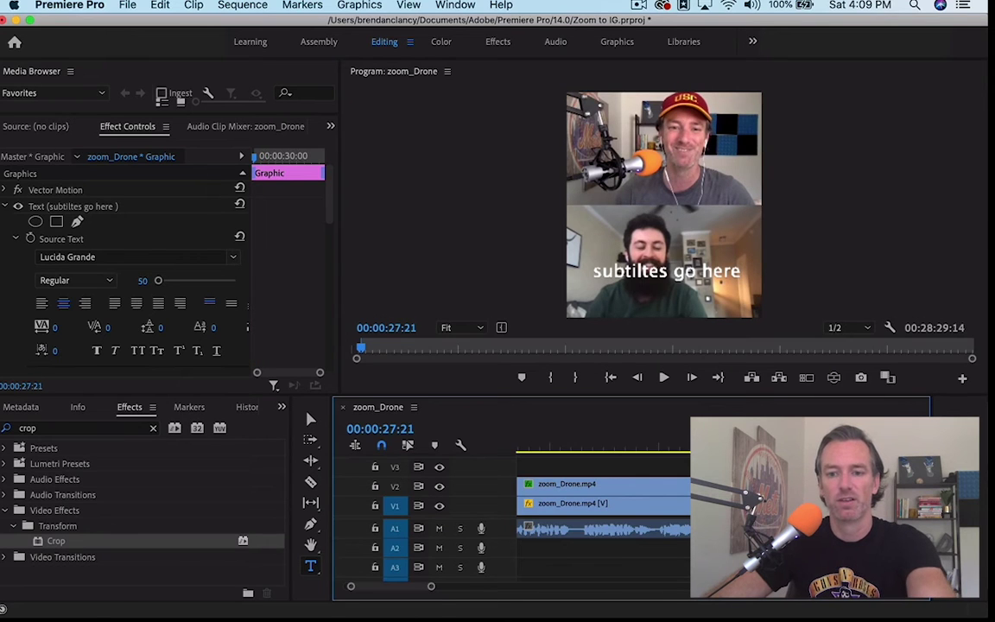
drag(274, 367, 322, 368)
- Set the Out point and export the range as H.264 'zoom to IG test' into Downloads
key(o)
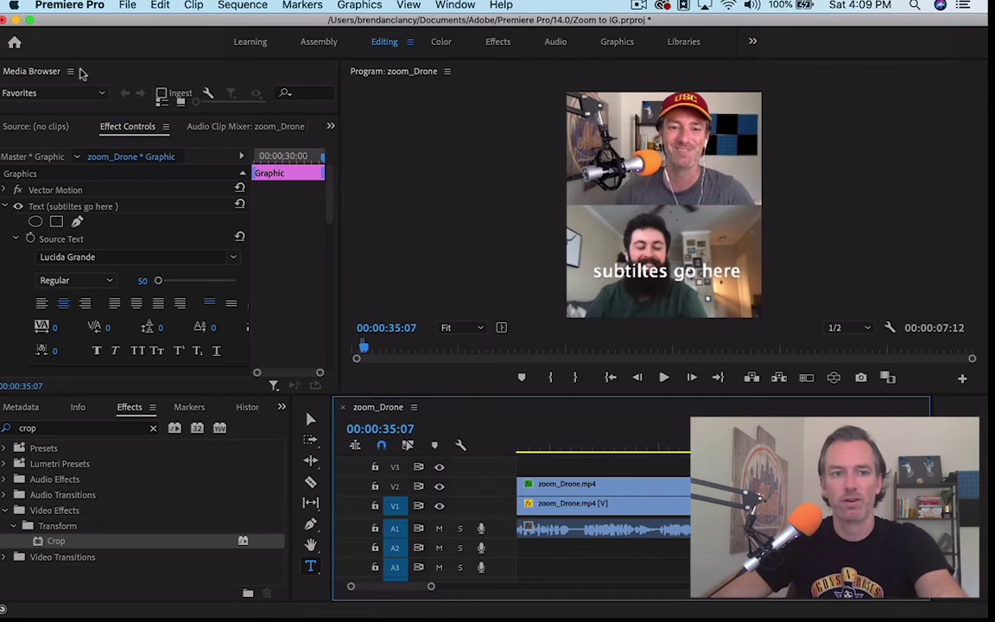
click(129, 5)
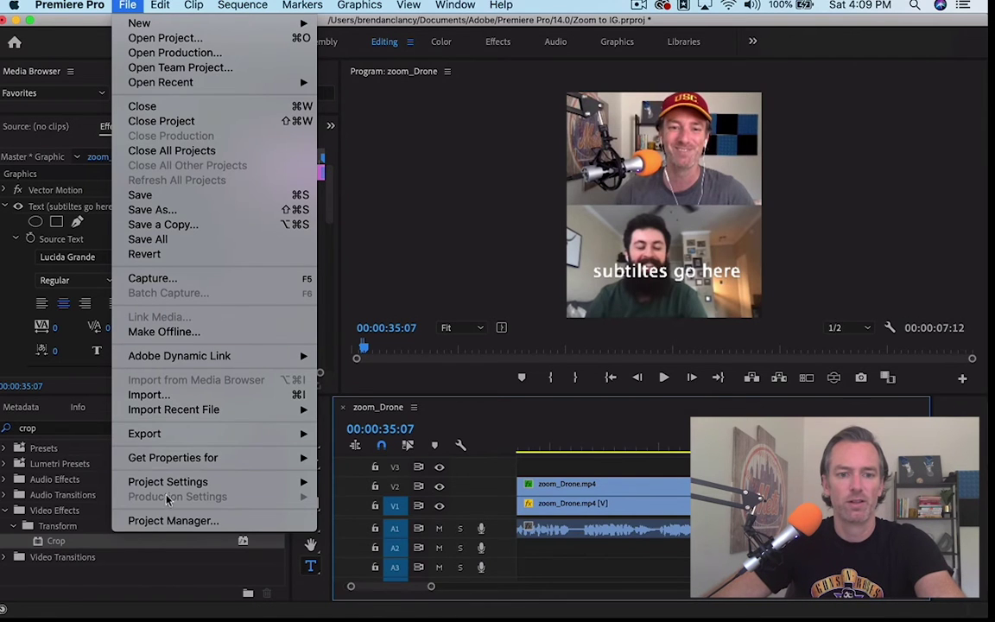
mouse_move(216, 433)
click(354, 437)
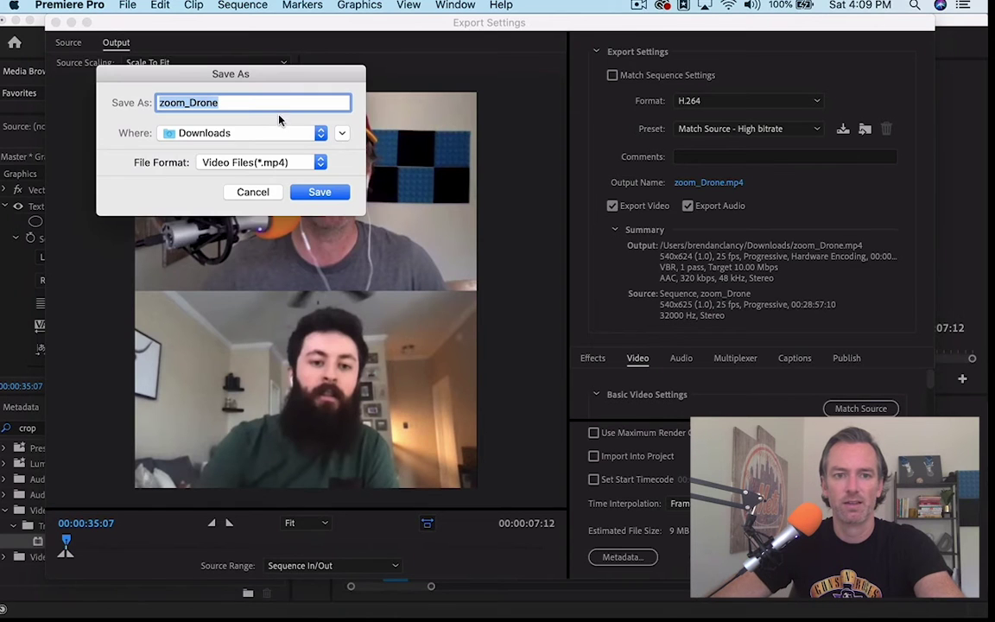
text(zoom to)
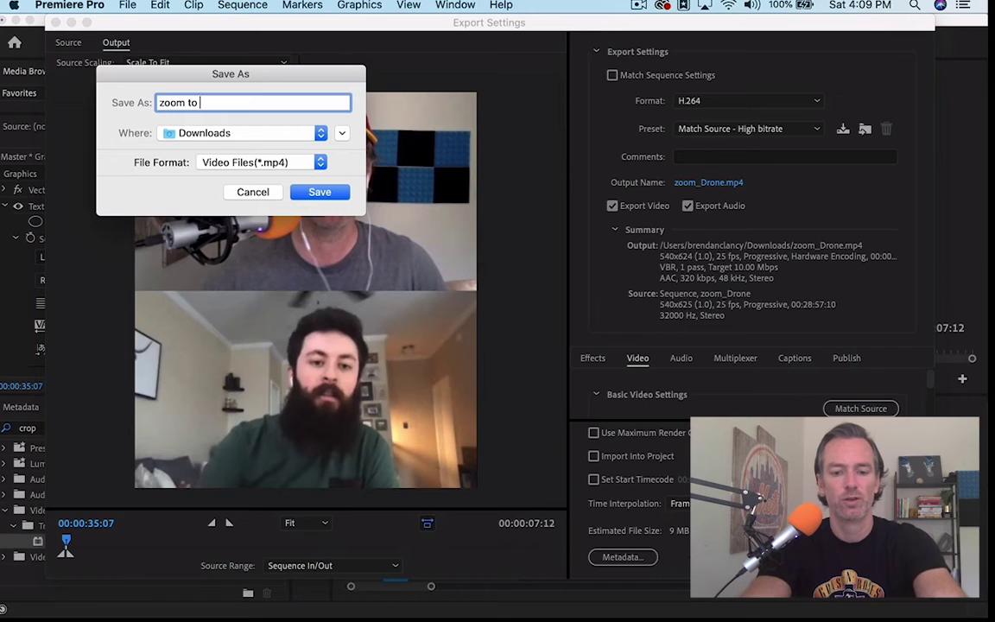
text( IG test)
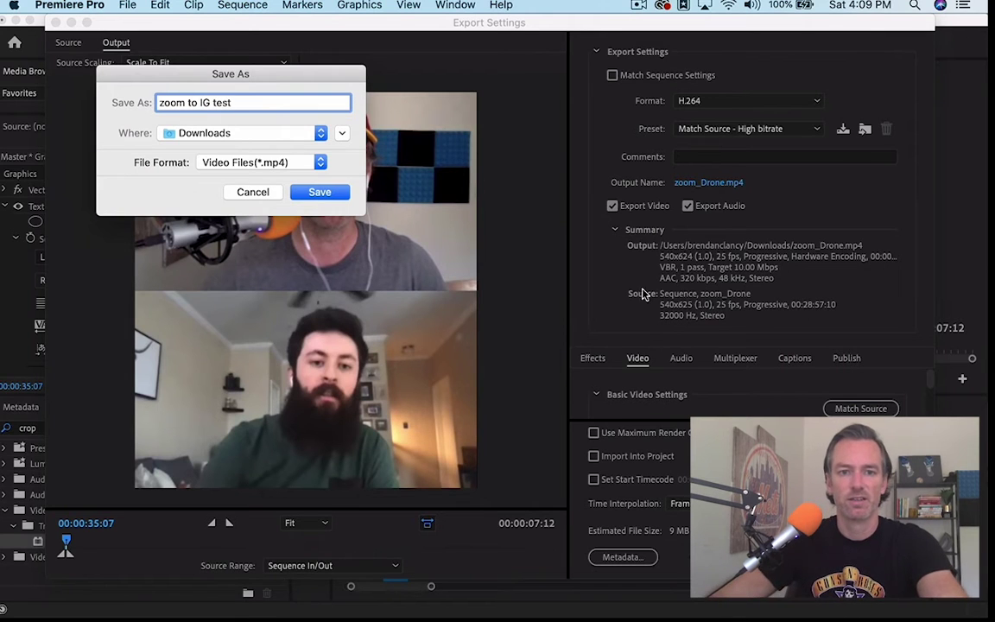
click(319, 192)
key(Return)
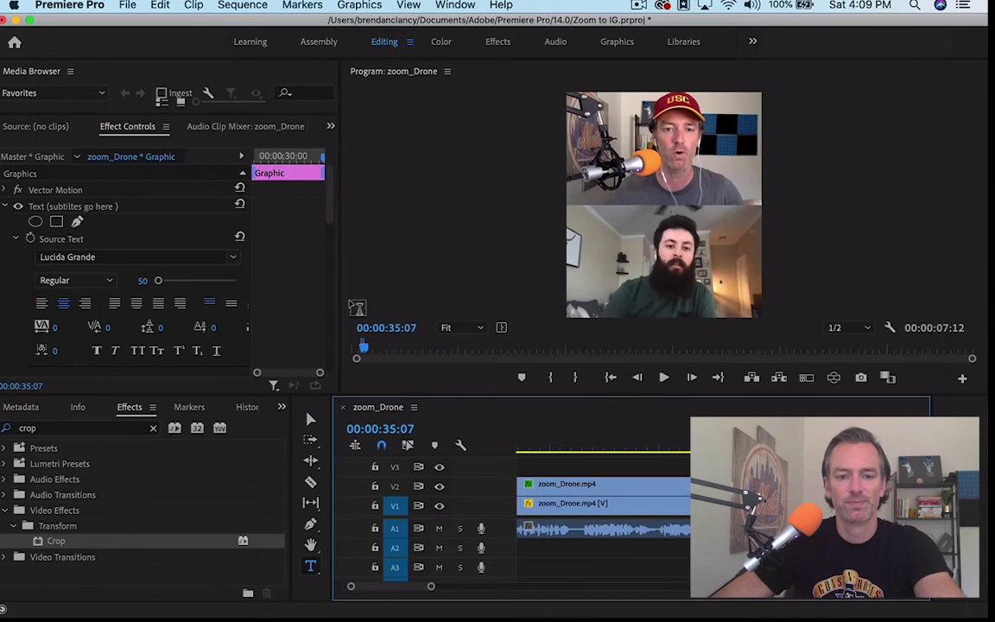
- Open zoom to IG test.mp4 from the Downloads folder and play it back
mouse_move(47, 615)
click(29, 599)
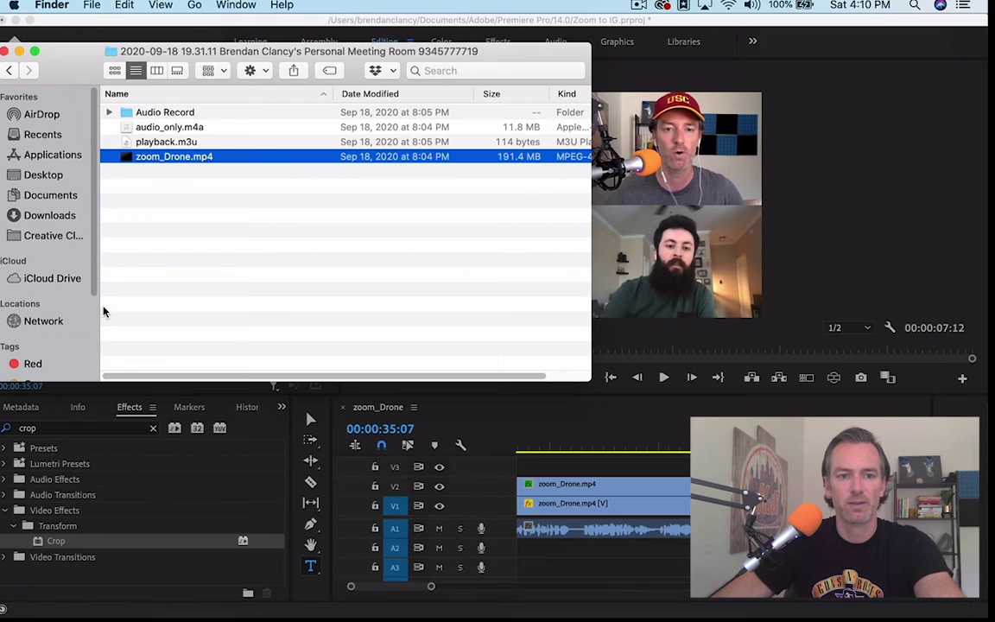
click(47, 216)
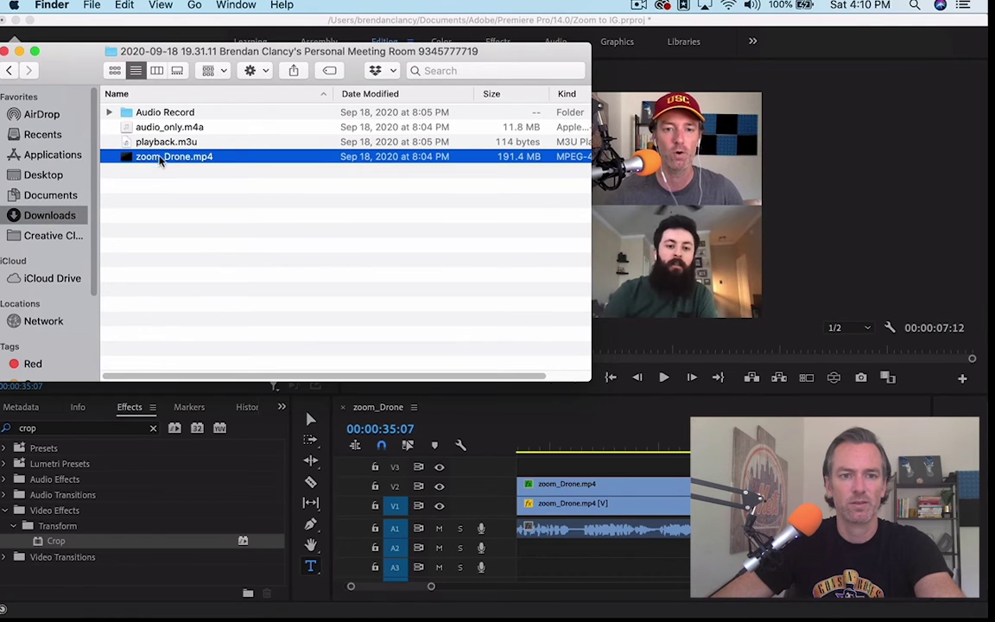
double_click(161, 113)
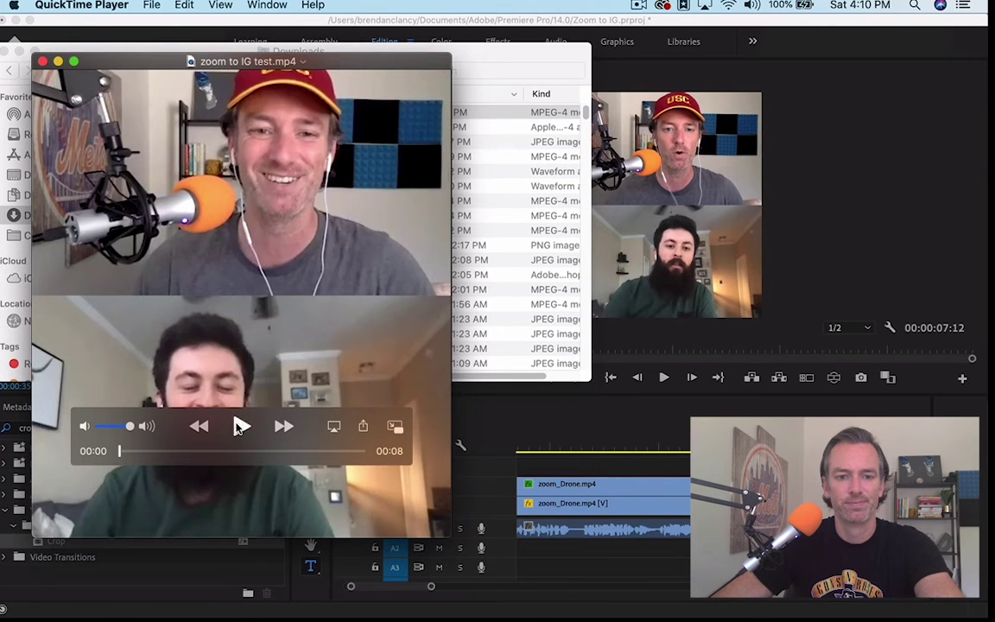
click(239, 429)
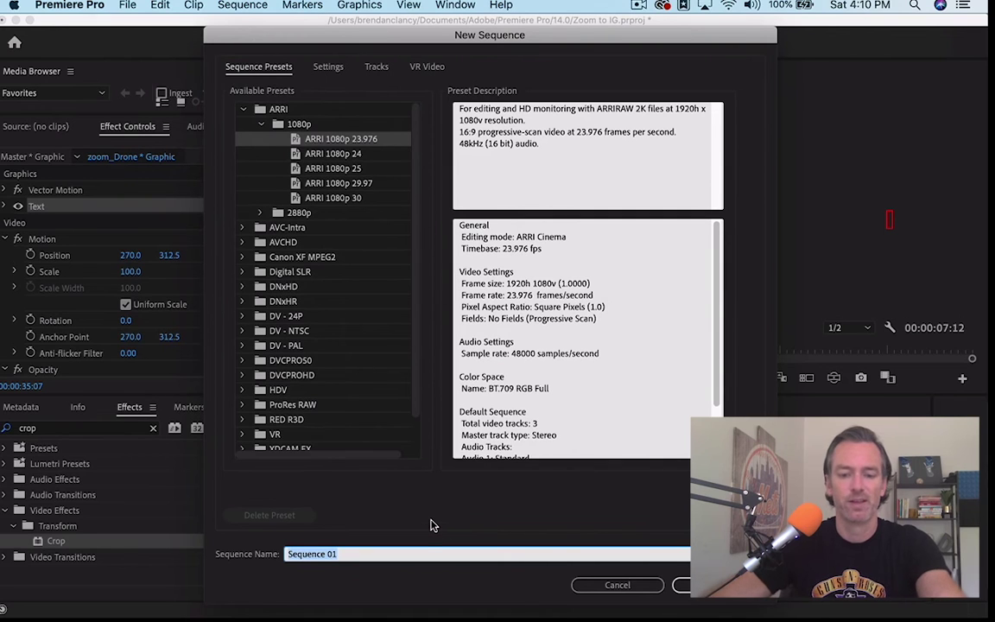
- Name the new sequence 'Zoom to IG vertical' and confirm to create it
text(Zo)
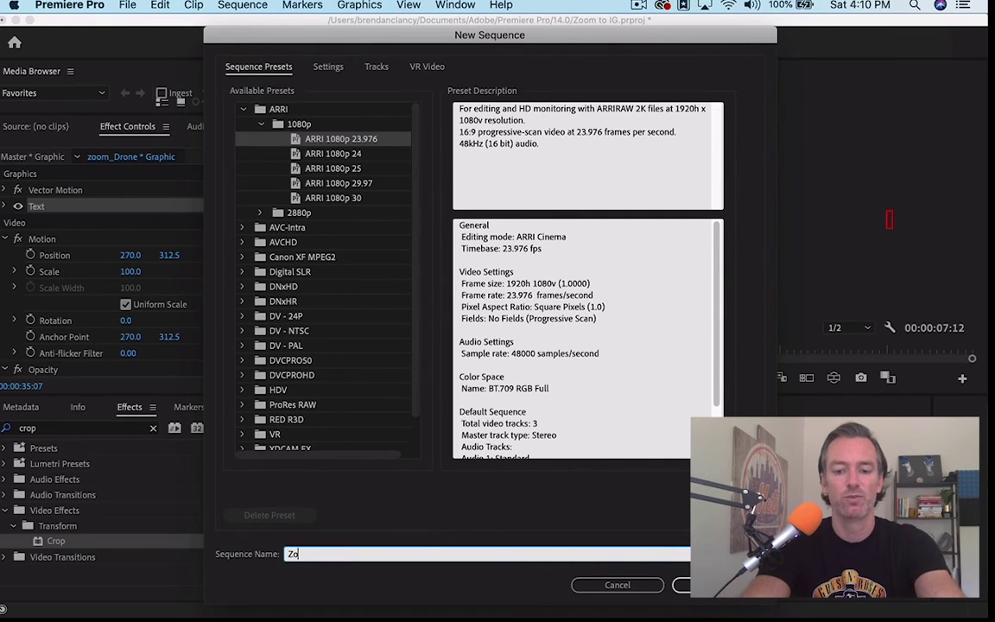
text(om to IG vertical)
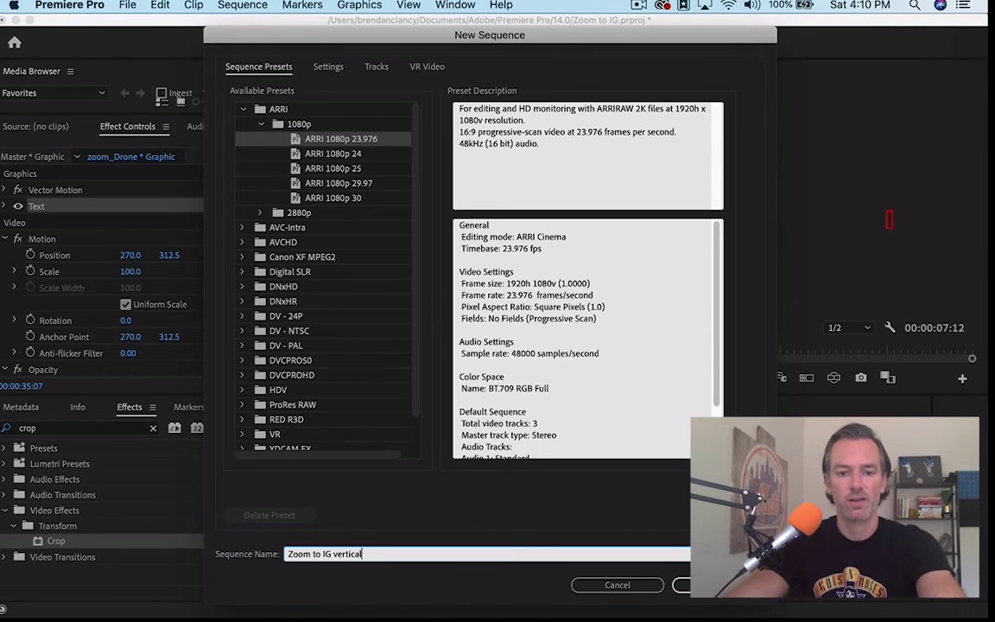
key(Return)
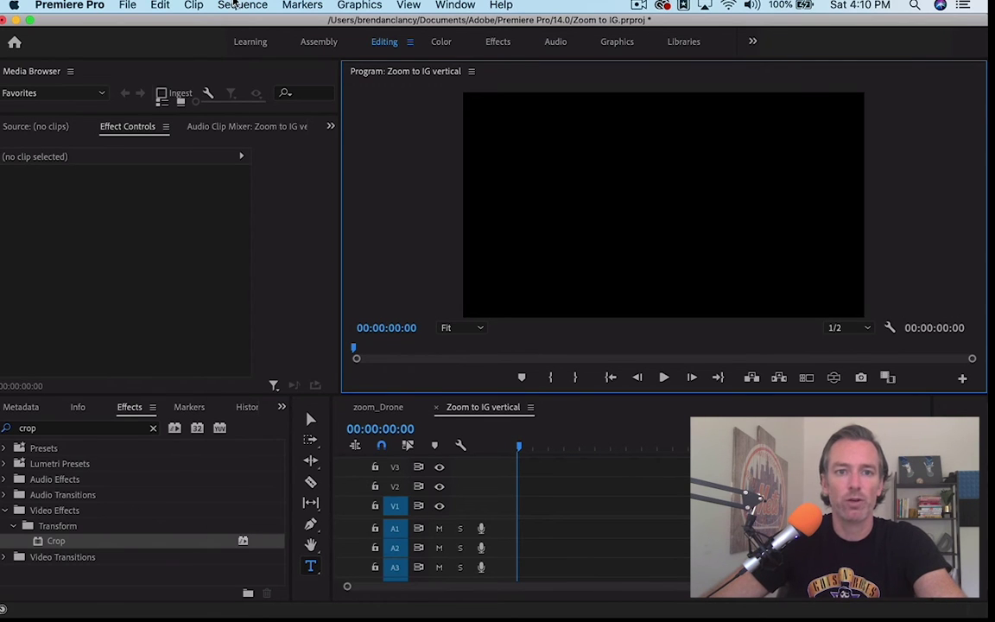
- Set the Zoom to IG vertical sequence's frame size to 540 horizontal by 960 vertical
click(233, 5)
click(252, 24)
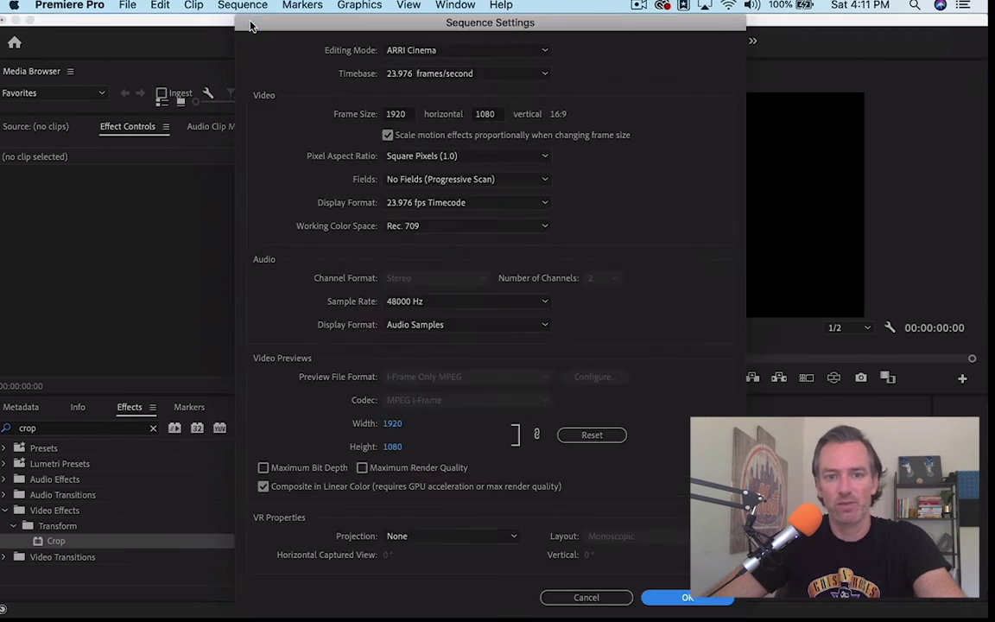
click(395, 115)
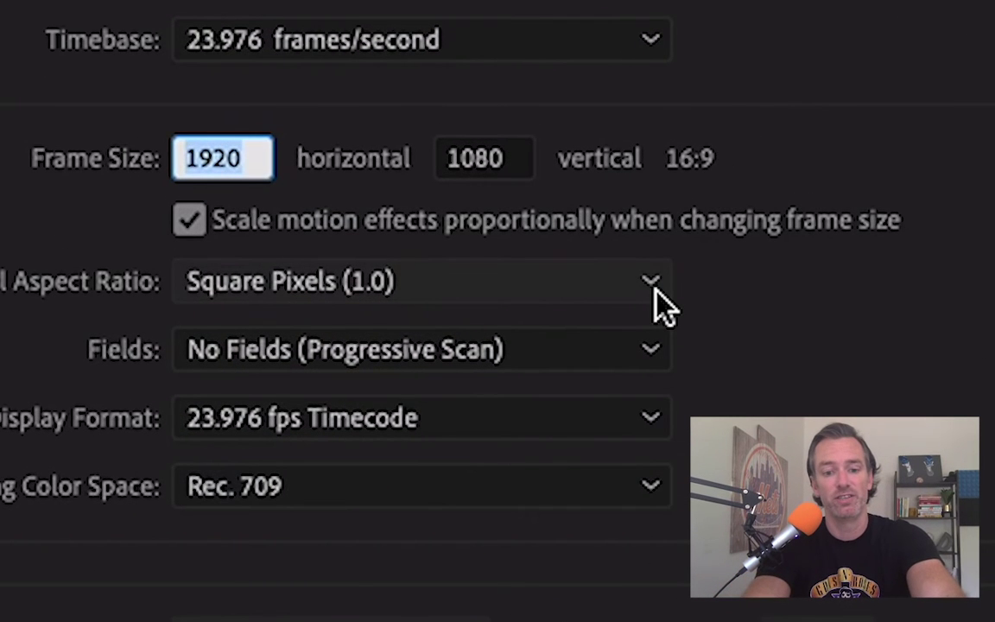
text(540)
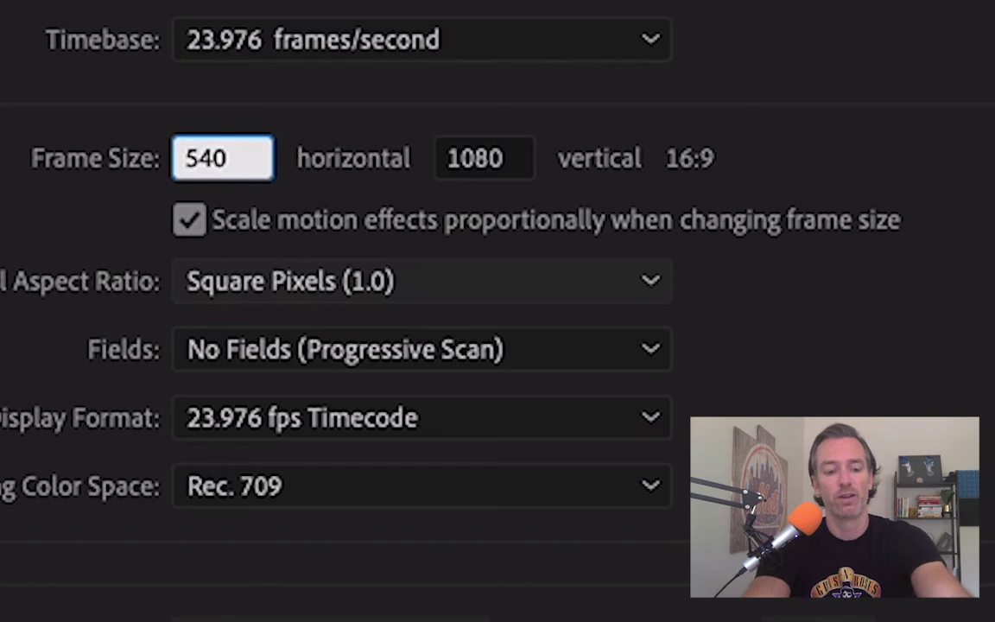
click(483, 158)
text(9)
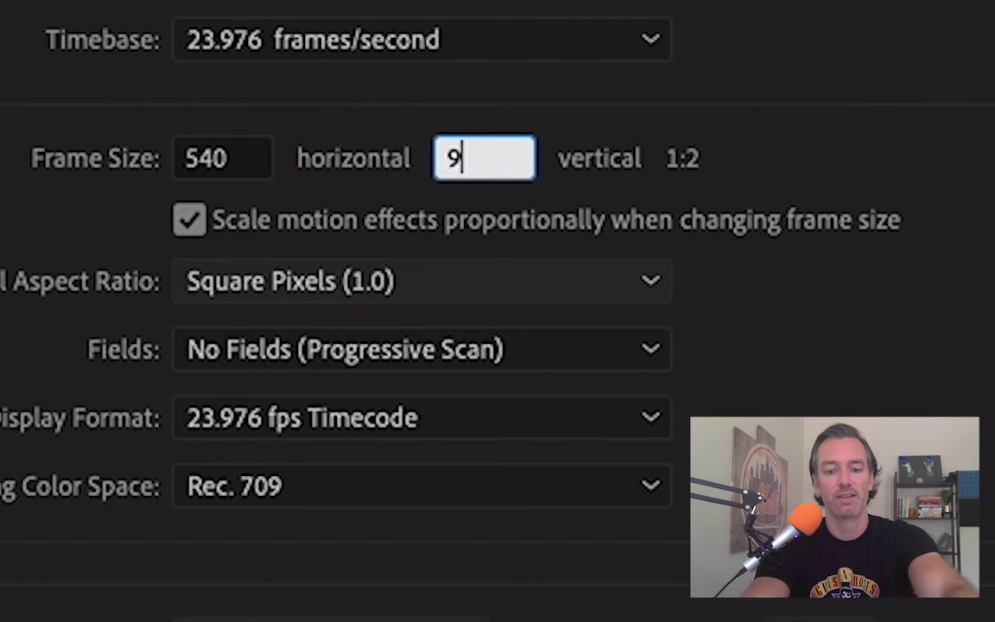
text(60)
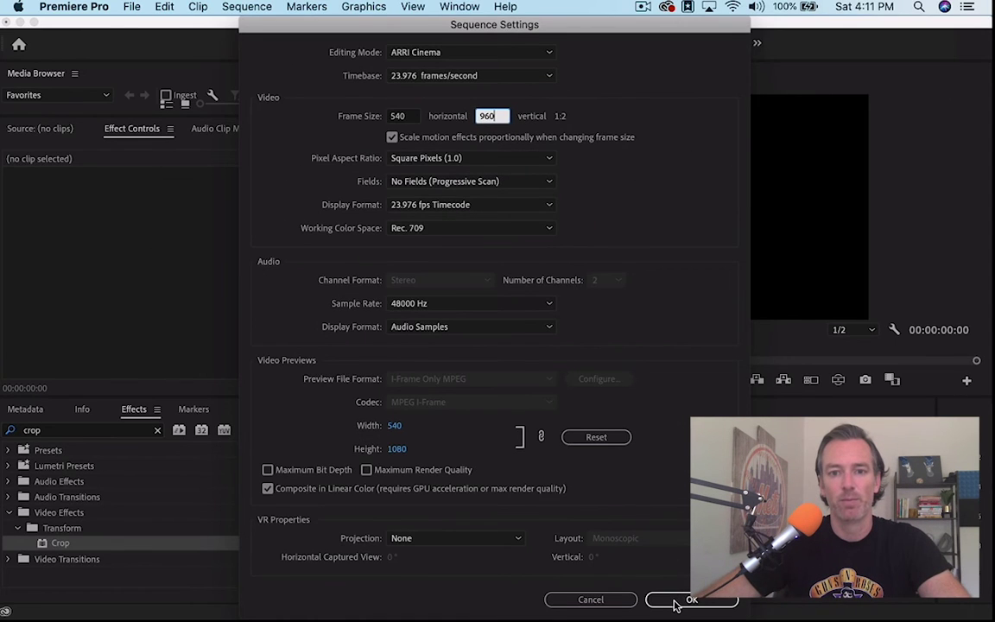
click(674, 601)
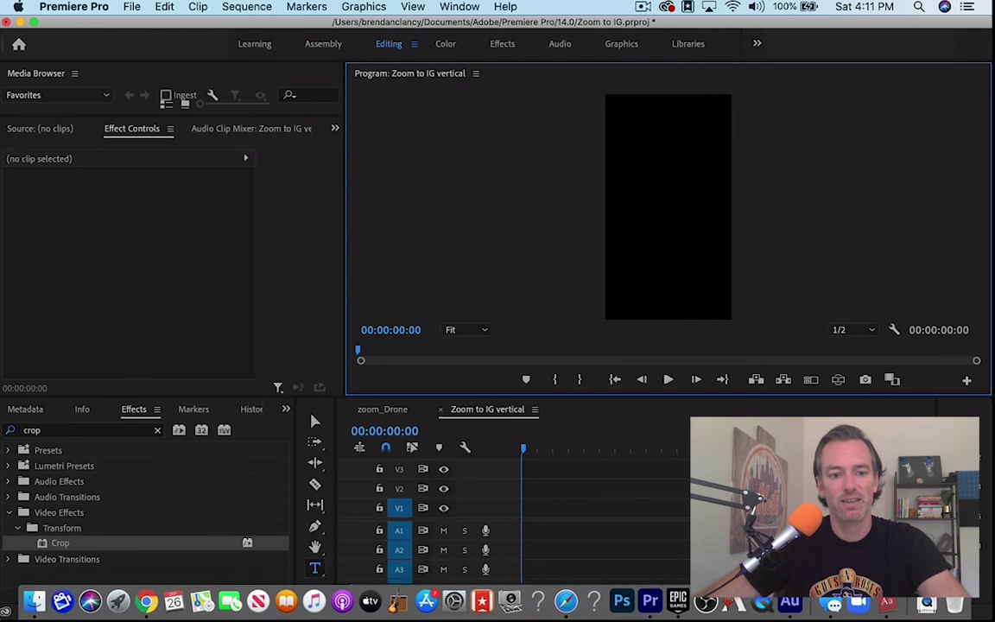
- Drag zoom to IG test.mp4 from Downloads into the sequence, keeping the existing sequence settings
click(36, 603)
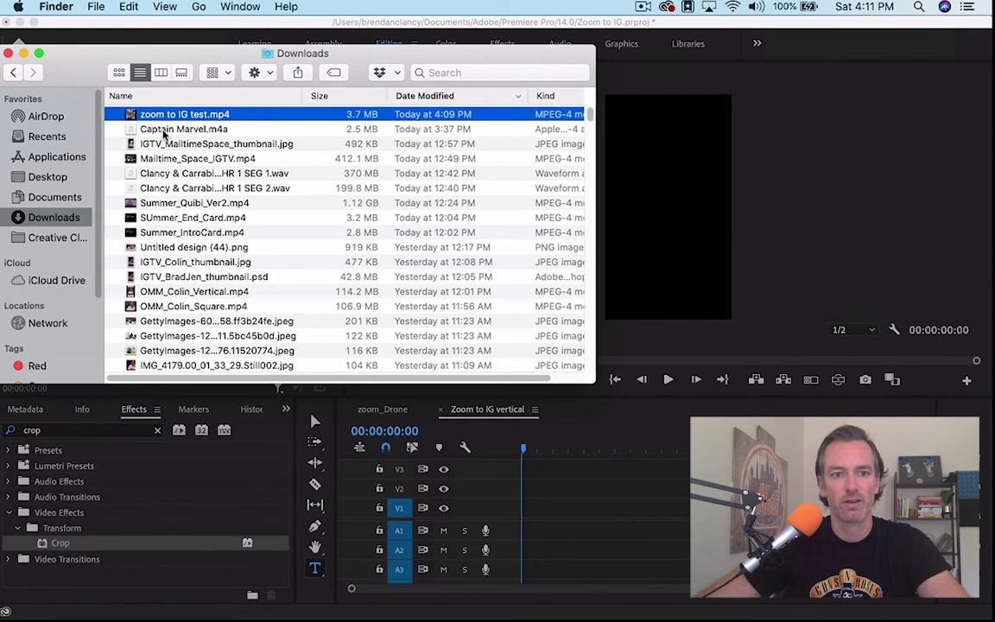
drag(159, 115, 534, 514)
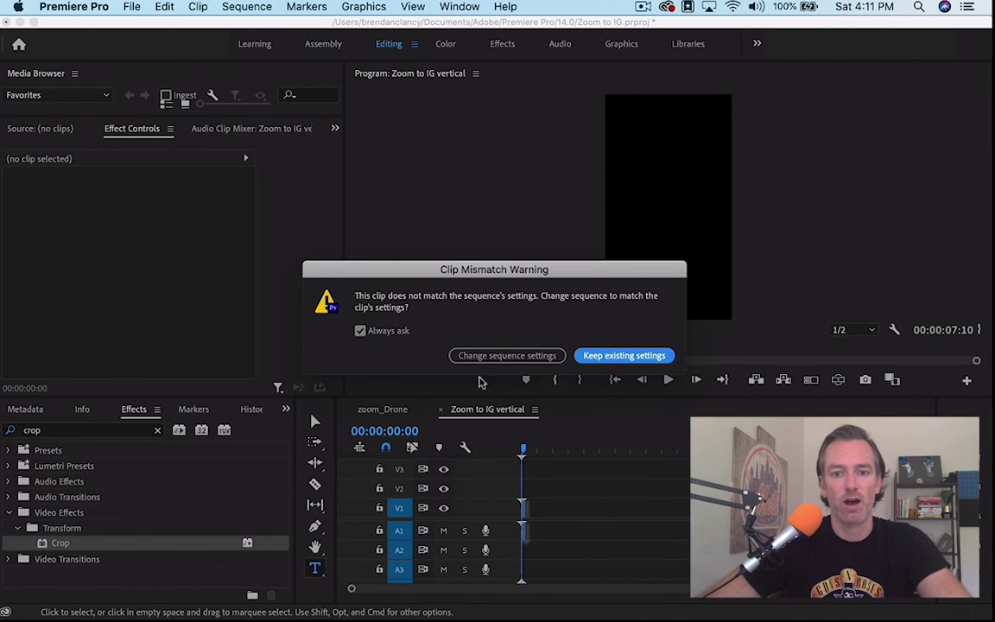
click(647, 358)
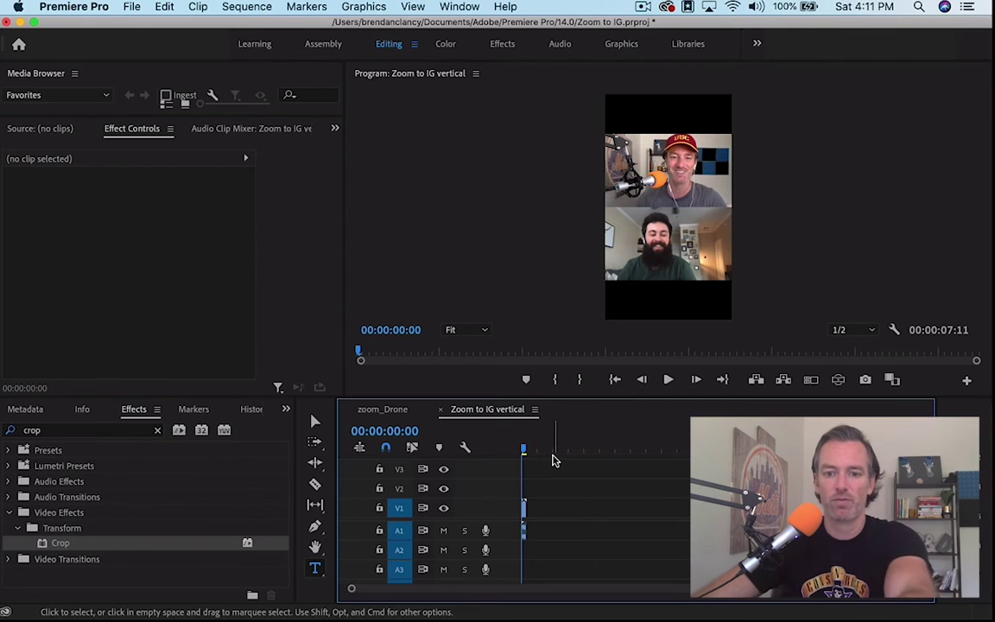
- Fit the clip in the timeline and scrub through it to preview the subtitle
key(=)
key(=)
key(=)
key(=)
click(665, 451)
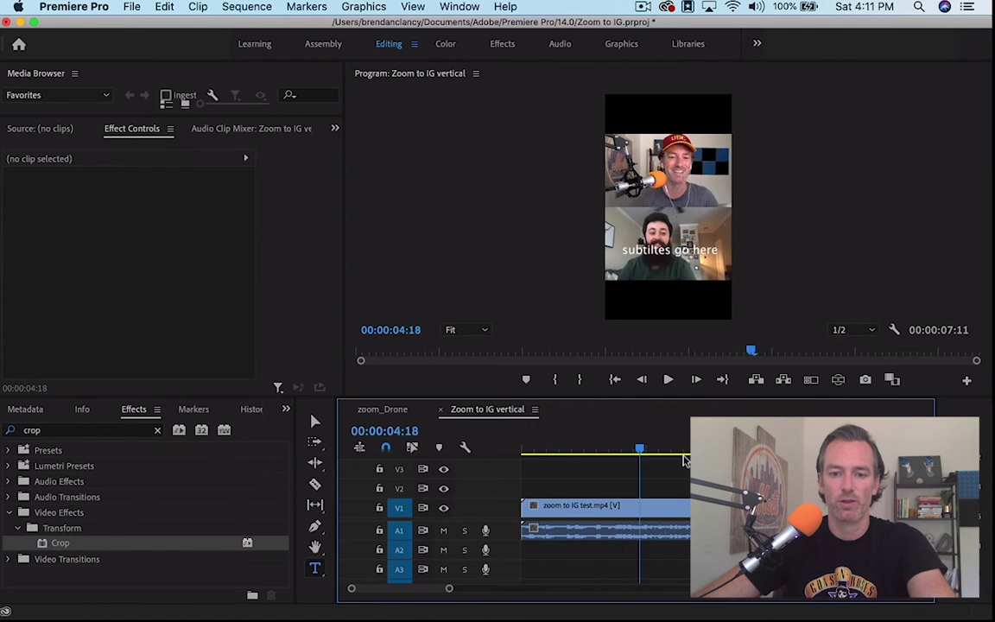
drag(687, 461, 522, 483)
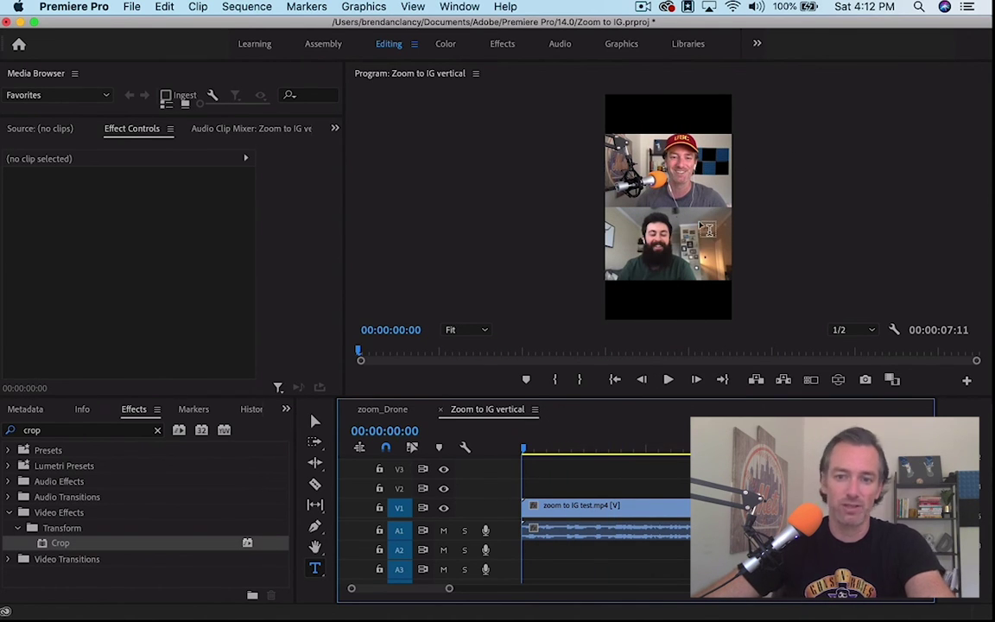
- Export the sequence with H.264 Match Source as Zoom to IG vertical.mp4, then show Downloads
click(133, 8)
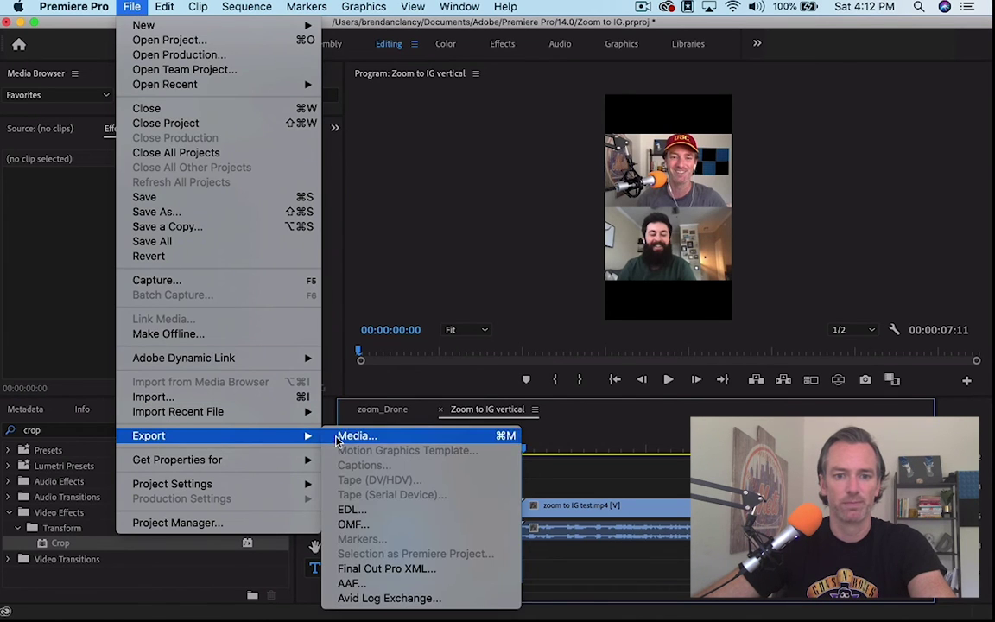
click(336, 438)
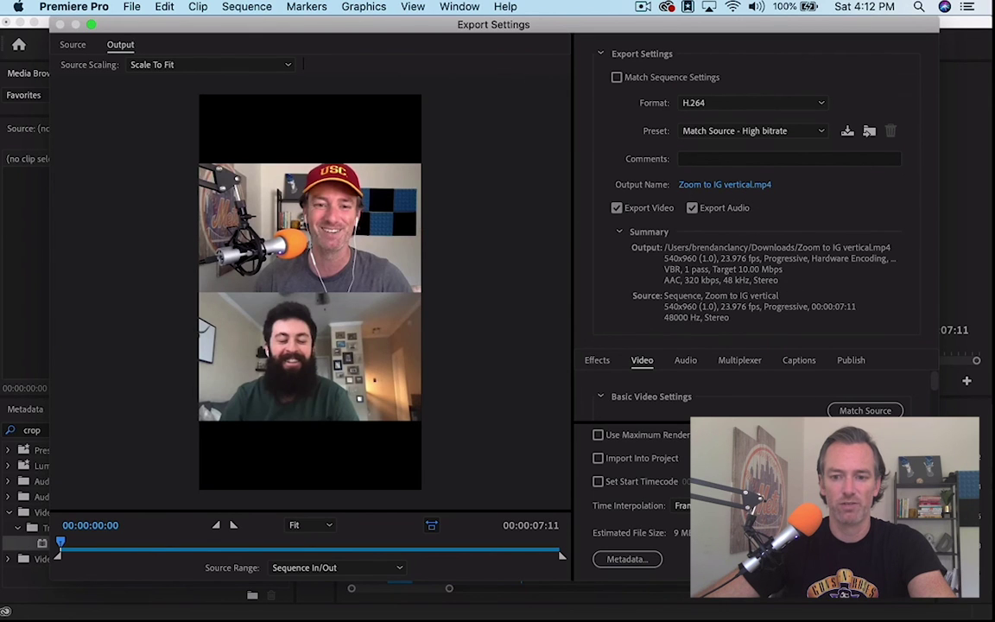
key(Return)
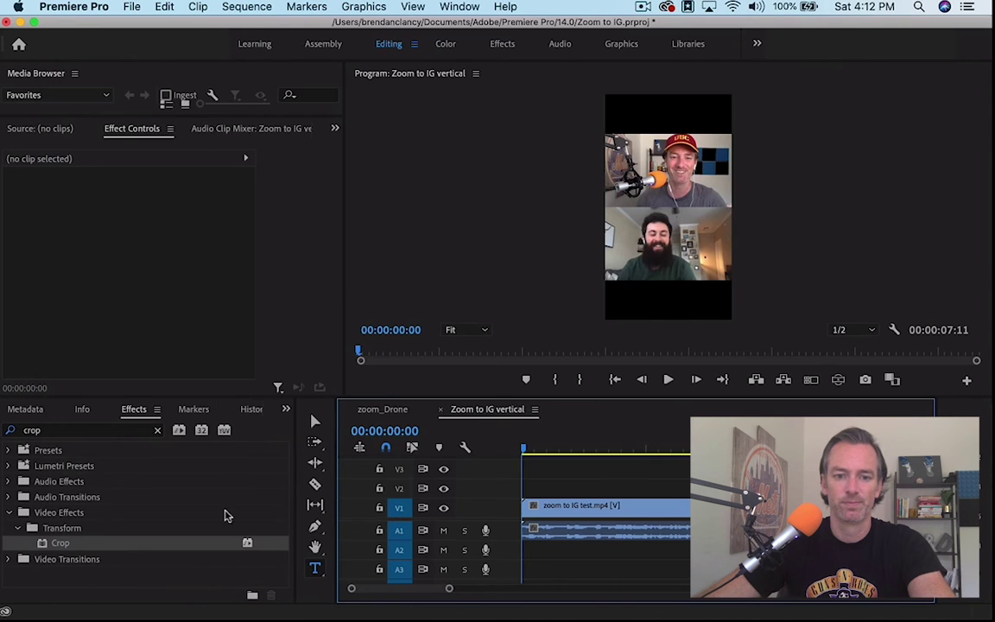
mouse_move(201, 609)
click(33, 602)
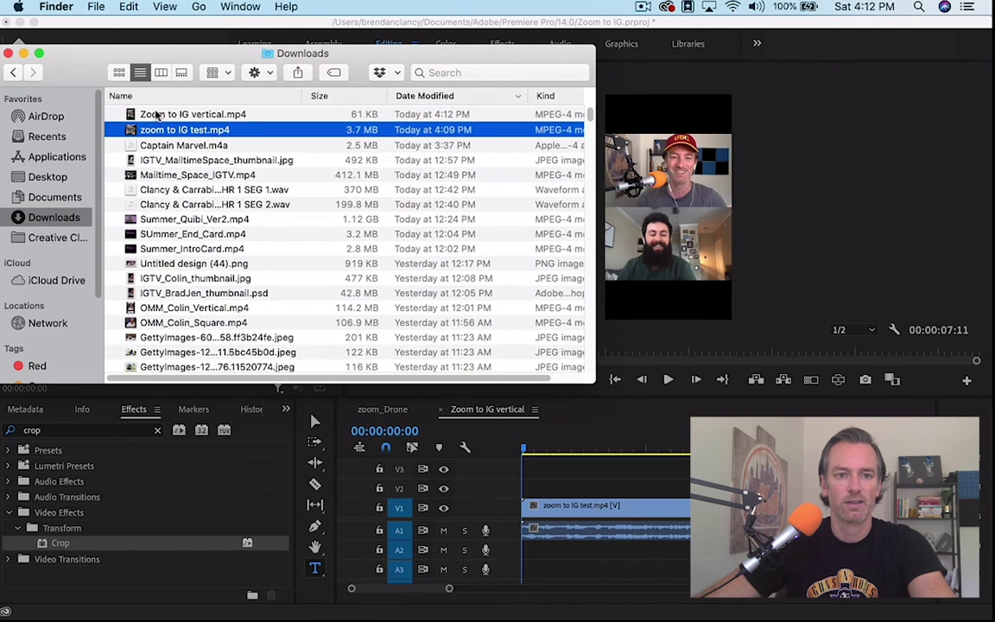
- Quick Look Zoom to IG vertical.mp4 in Downloads to check the captioned portrait video
click(155, 115)
key(space)
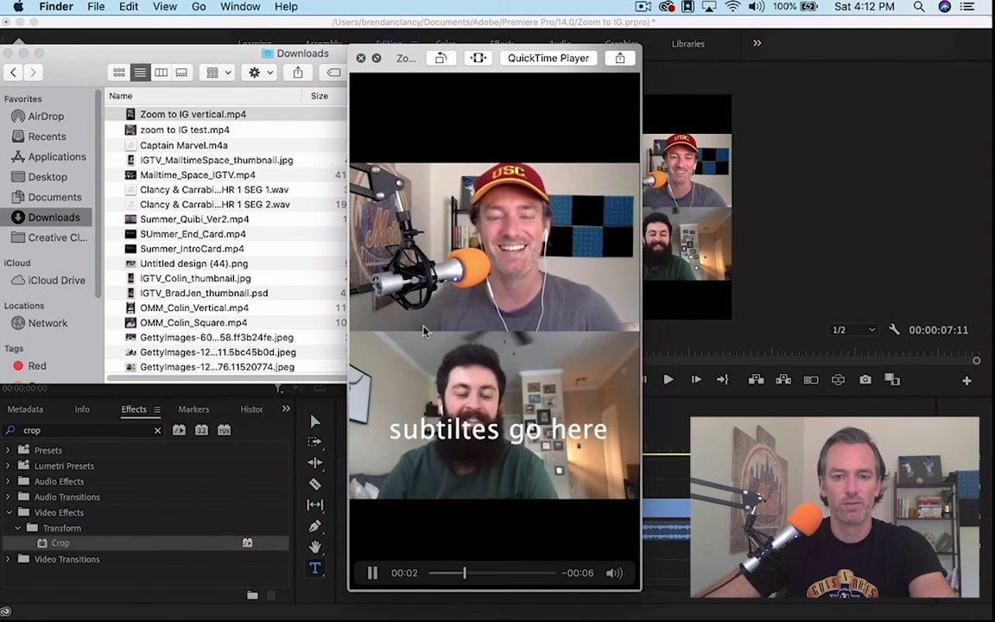